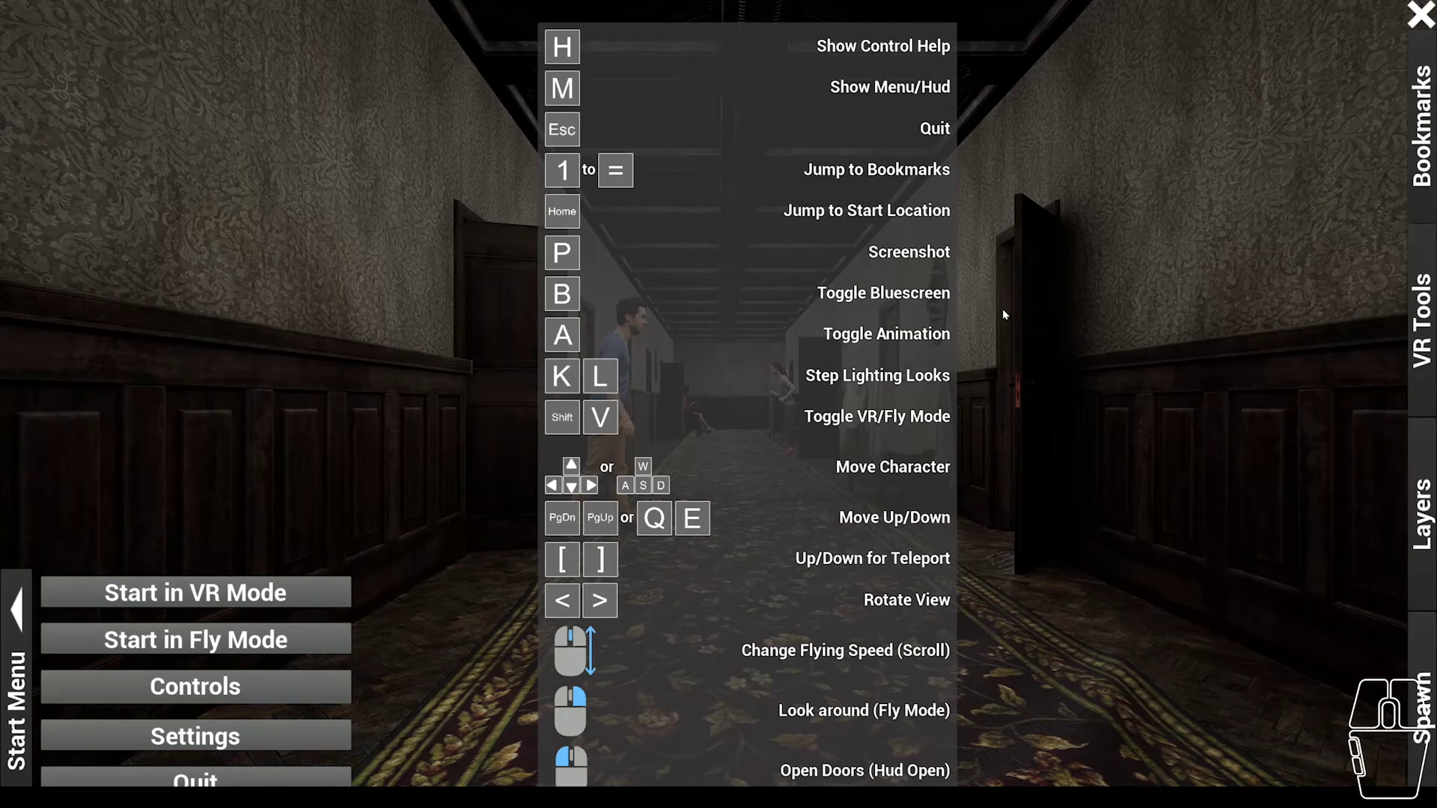
# - Hide the running build's control help and open the Open Virtual Film Project Tools window
pyautogui.press('m')
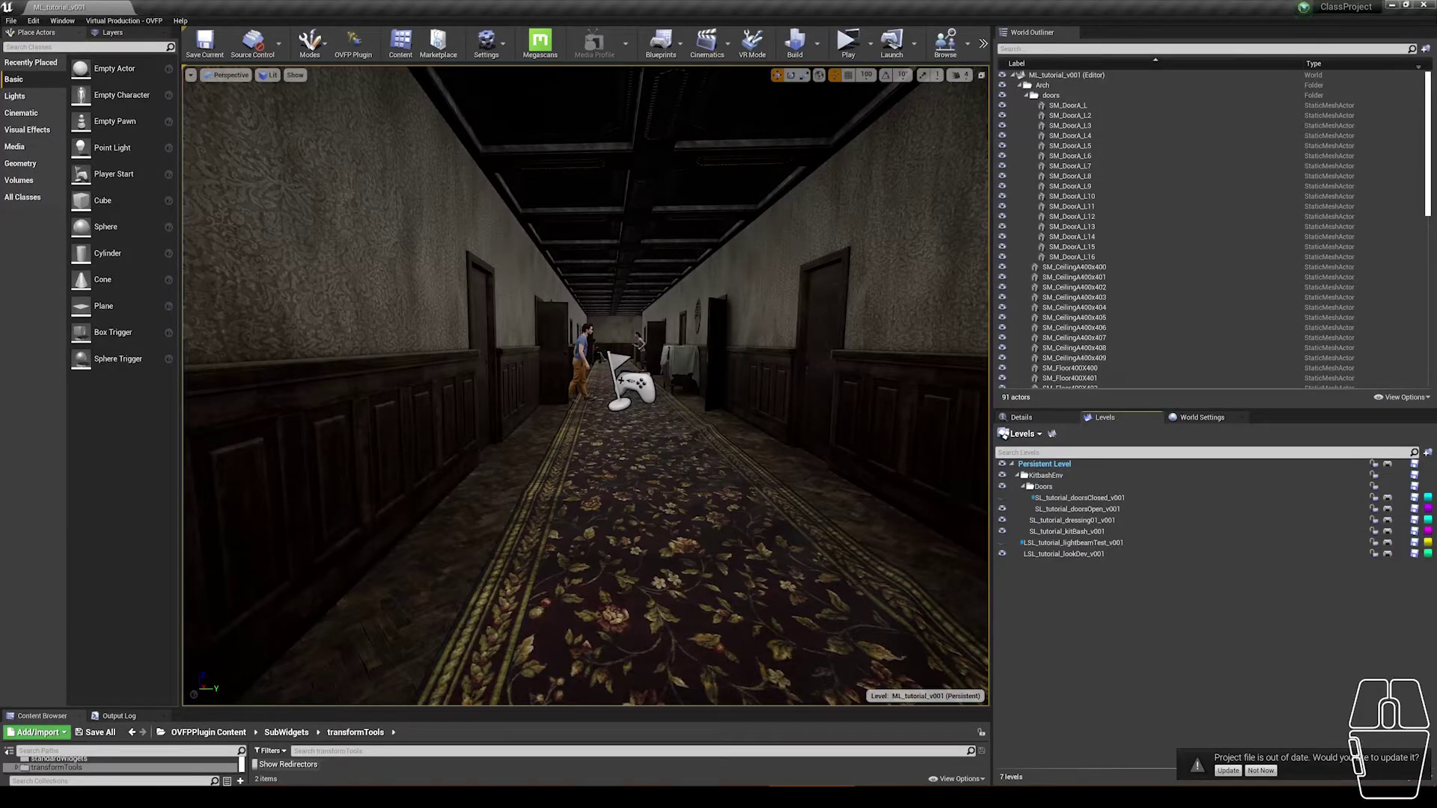
pyautogui.click(353, 41)
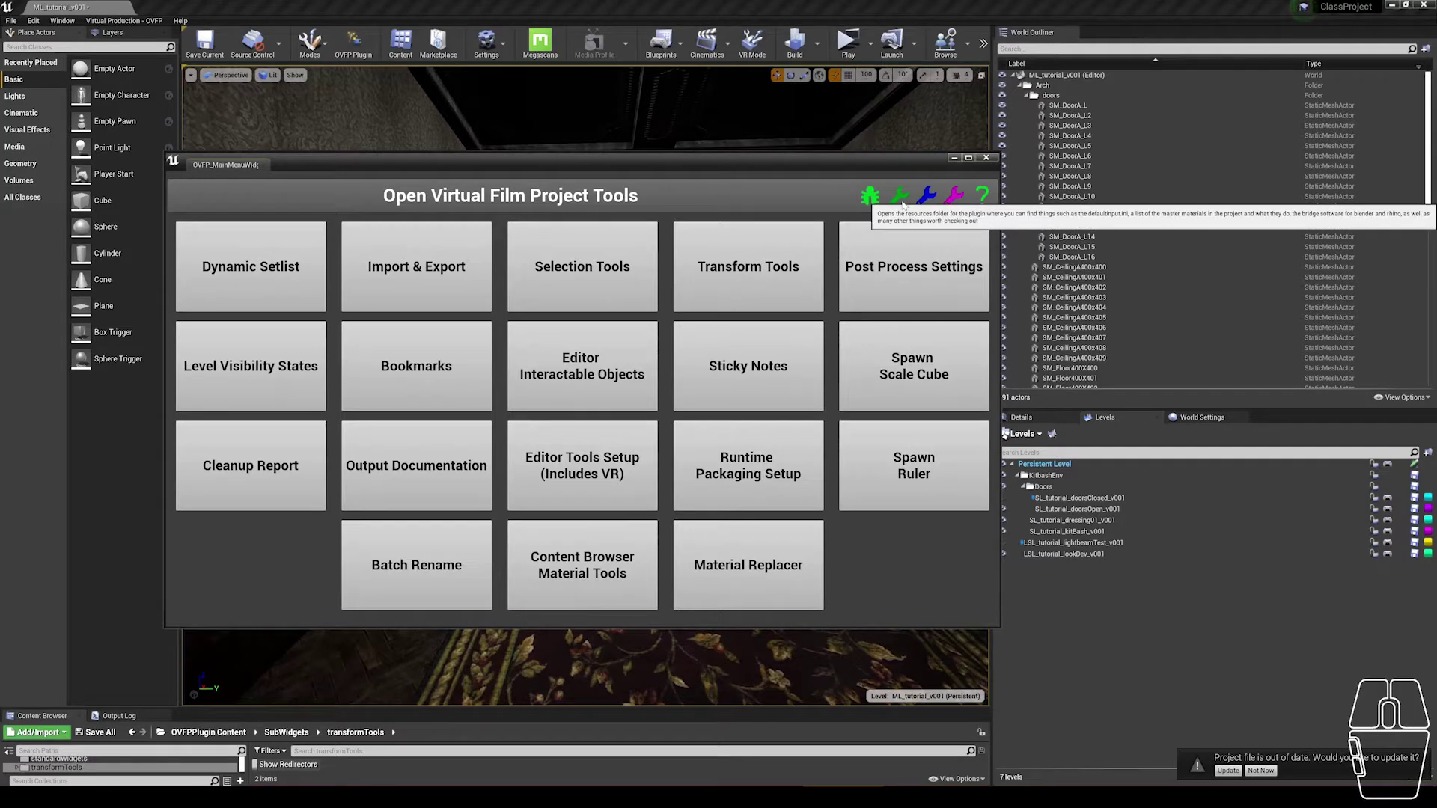
# - Open the plugin's Resources > VRRuntimeConfigFile folder and select DefaultInput.ini
pyautogui.click(902, 197)
pyautogui.moveTo(449, 148); pyautogui.dragTo(706, 116)
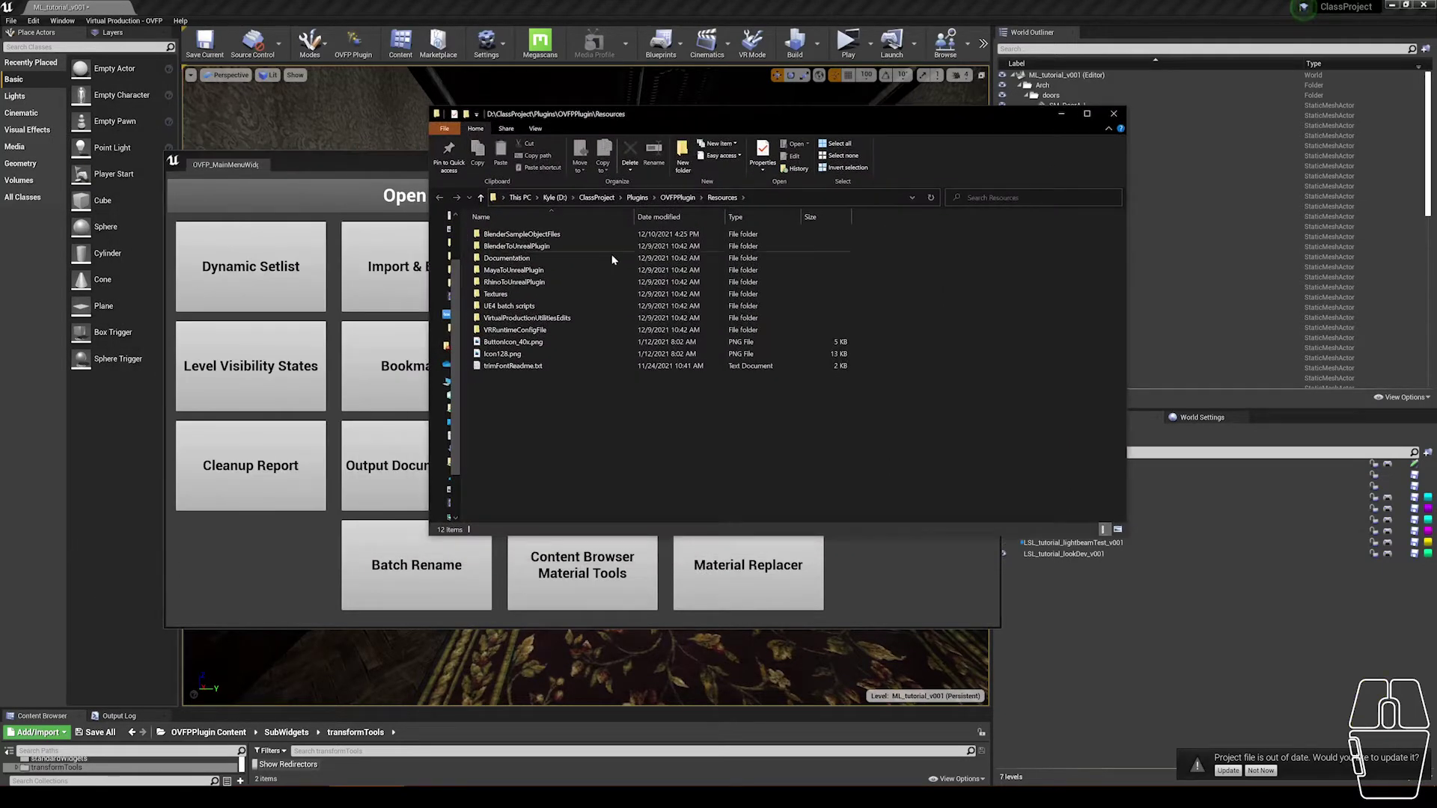
pyautogui.doubleClick(509, 330)
pyautogui.click(553, 235)
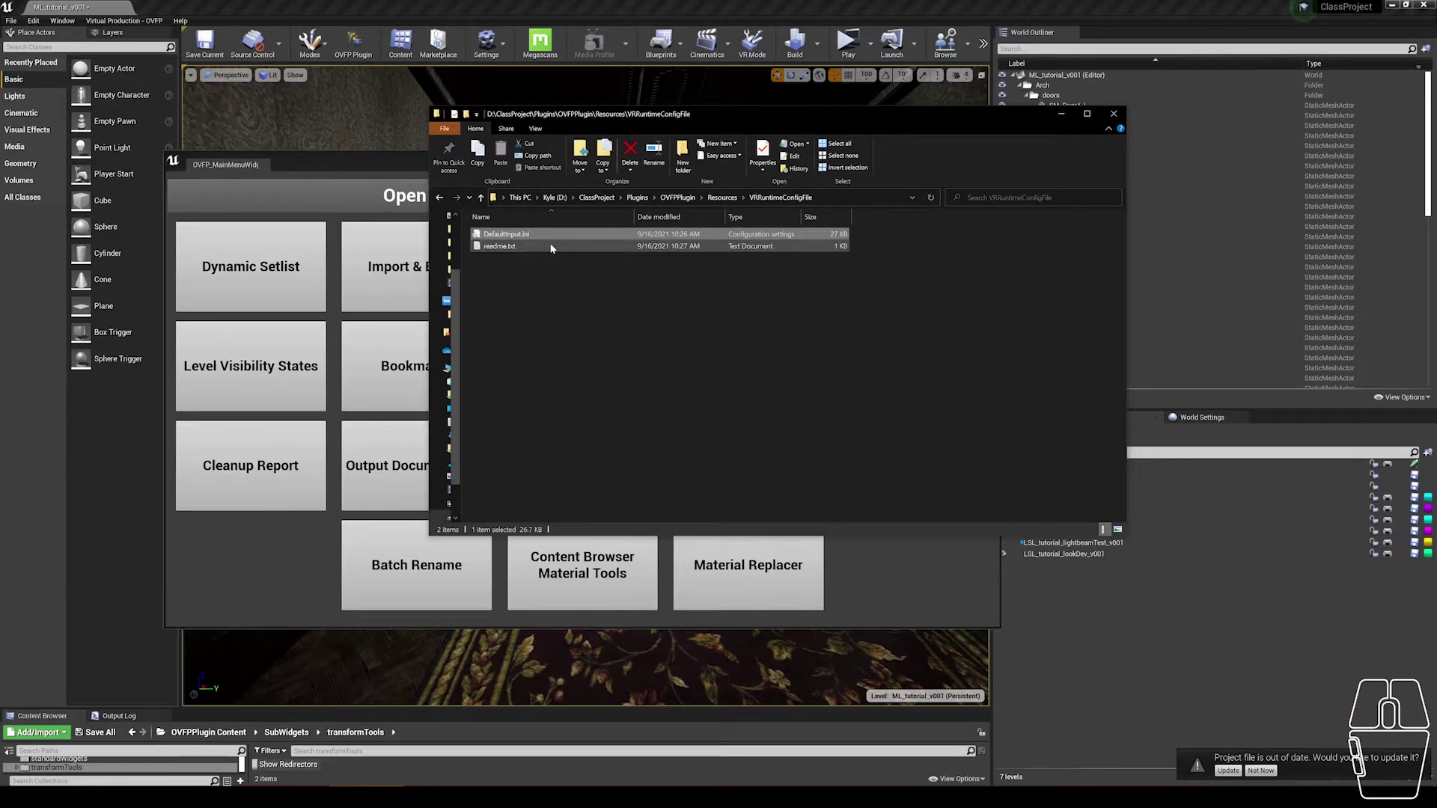
# - Open the project's D:\ClassProject\Config folder in a second Explorer window
pyautogui.click(385, 465)
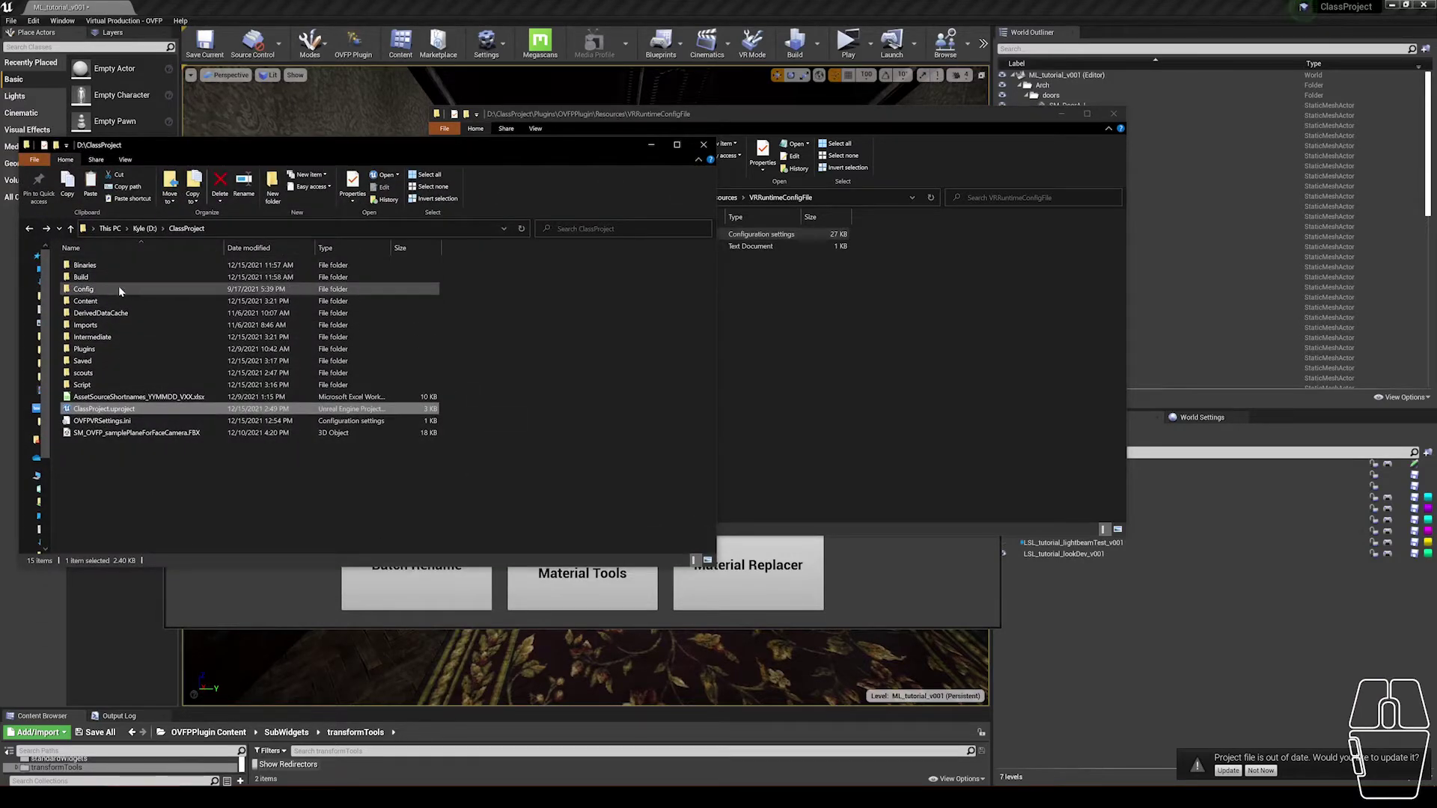
pyautogui.doubleClick(119, 288)
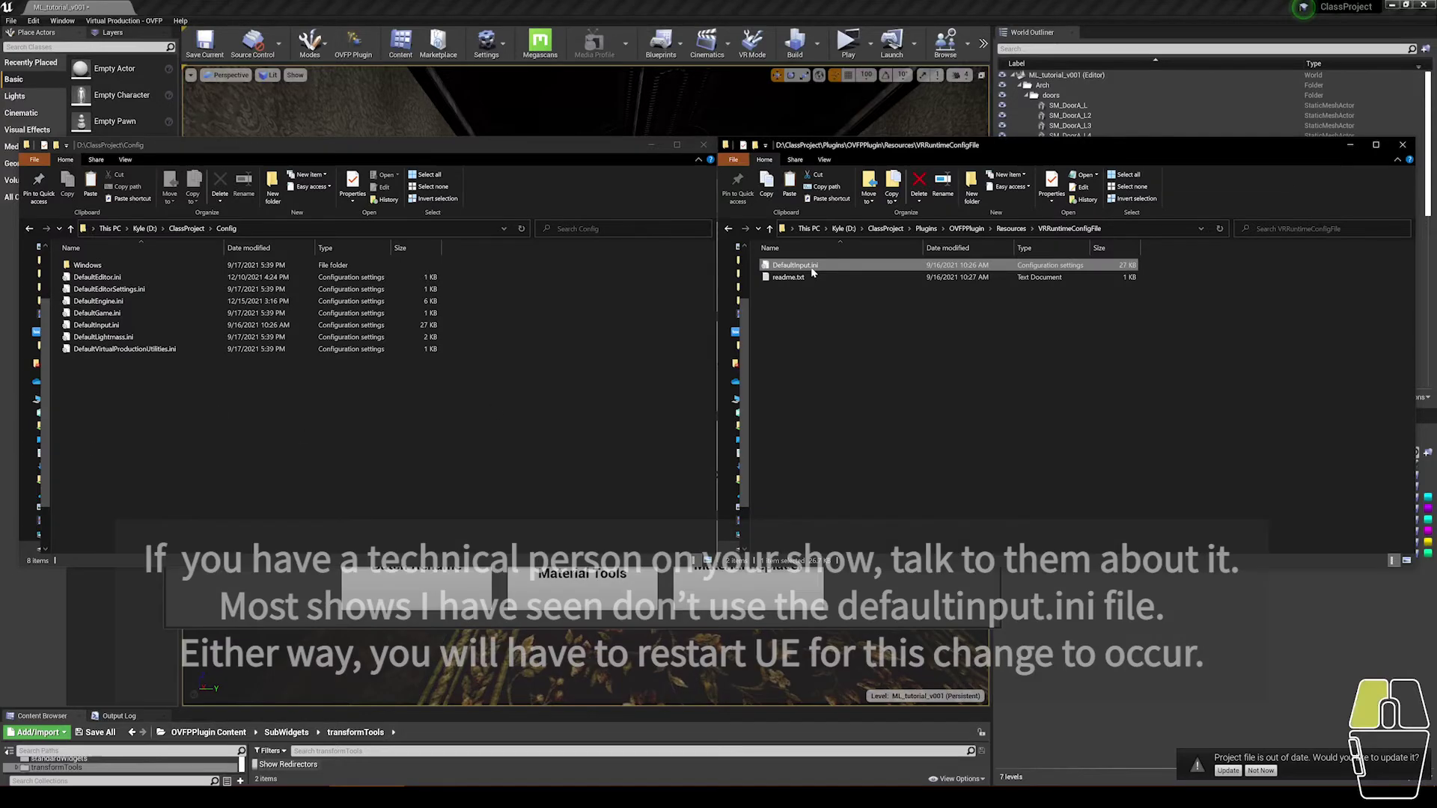
pyautogui.click(284, 314)
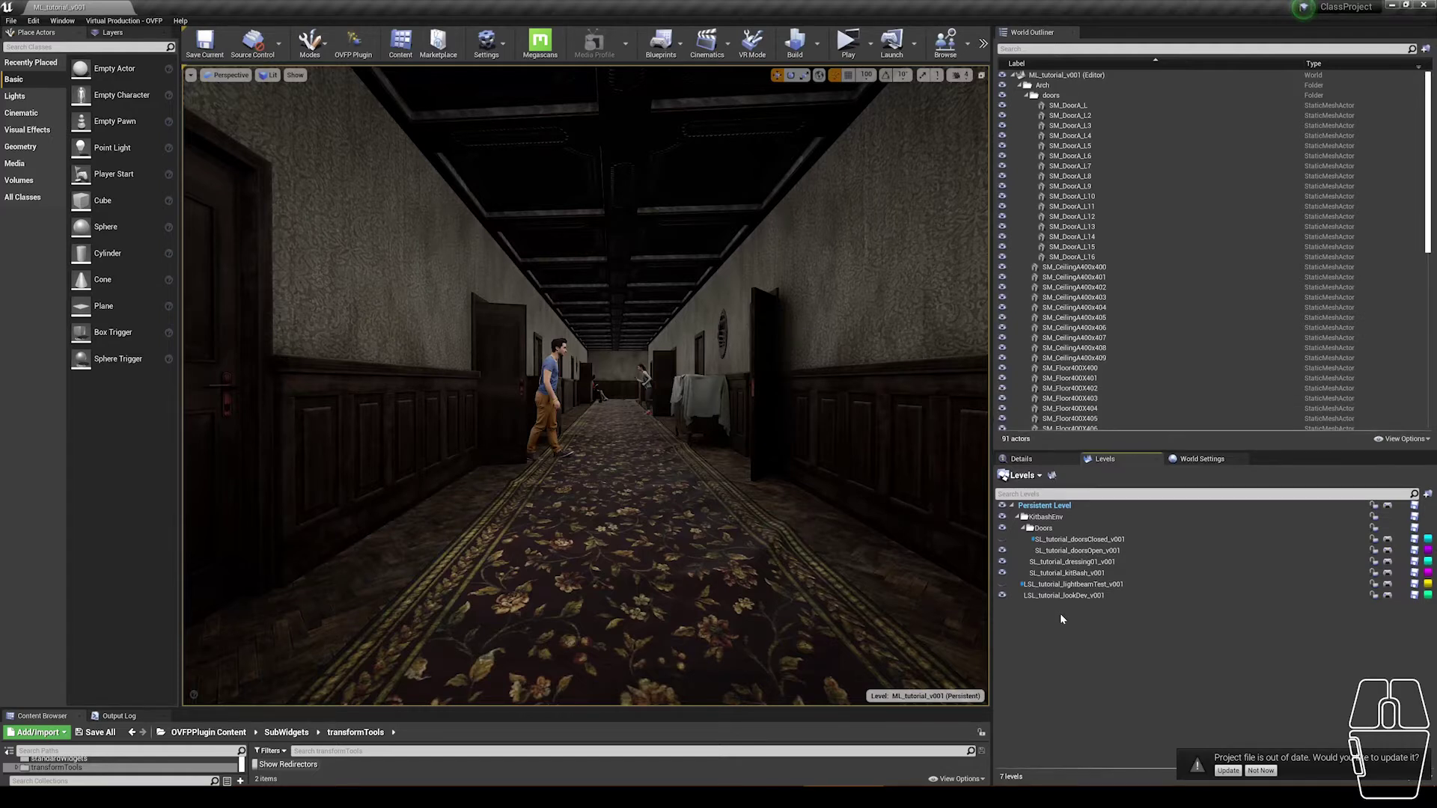
# - Filter the World Outliner for 'play', select PlayerStart and frame it in the viewport
pyautogui.click(1014, 49)
pyautogui.write('pla')
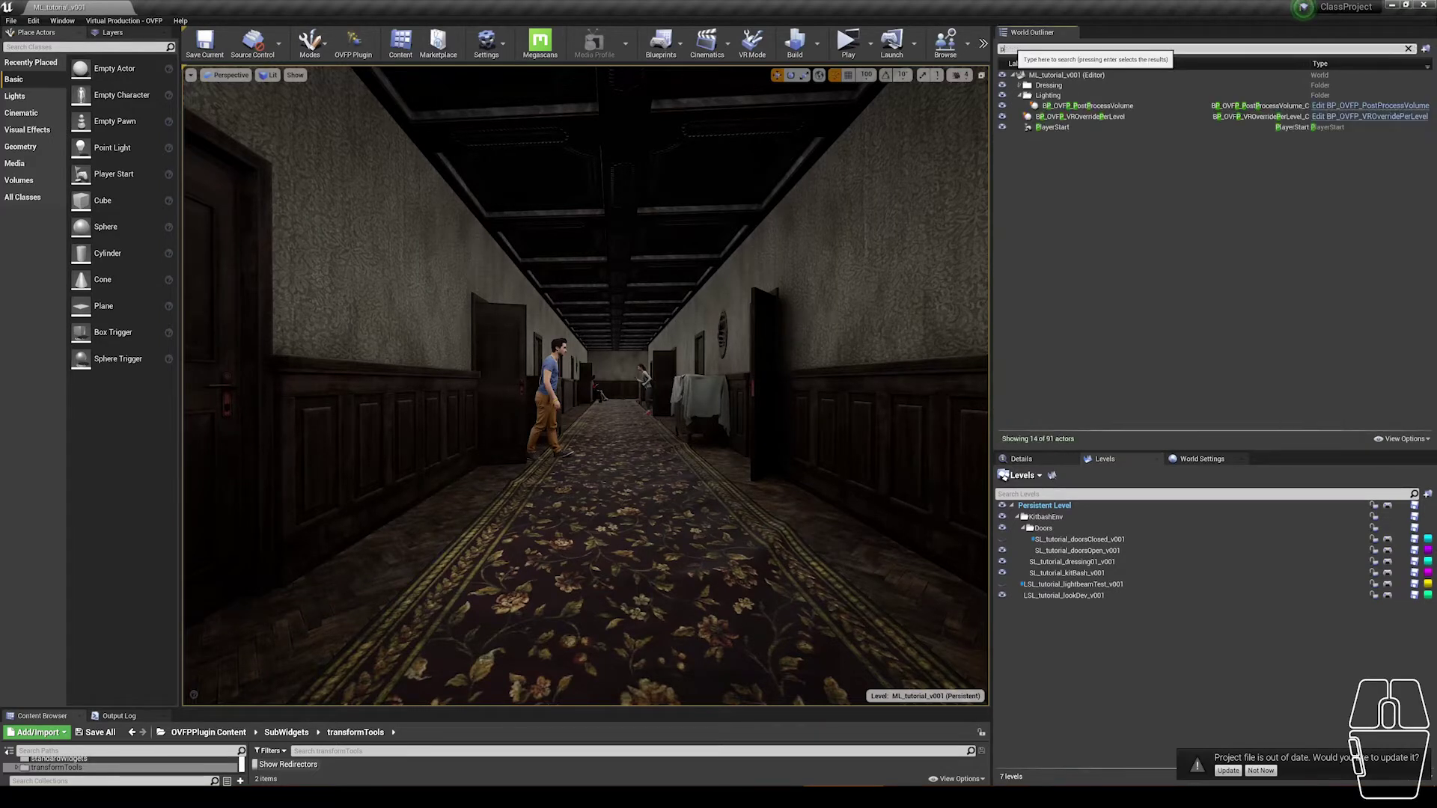
pyautogui.write('y')
pyautogui.press('Return')
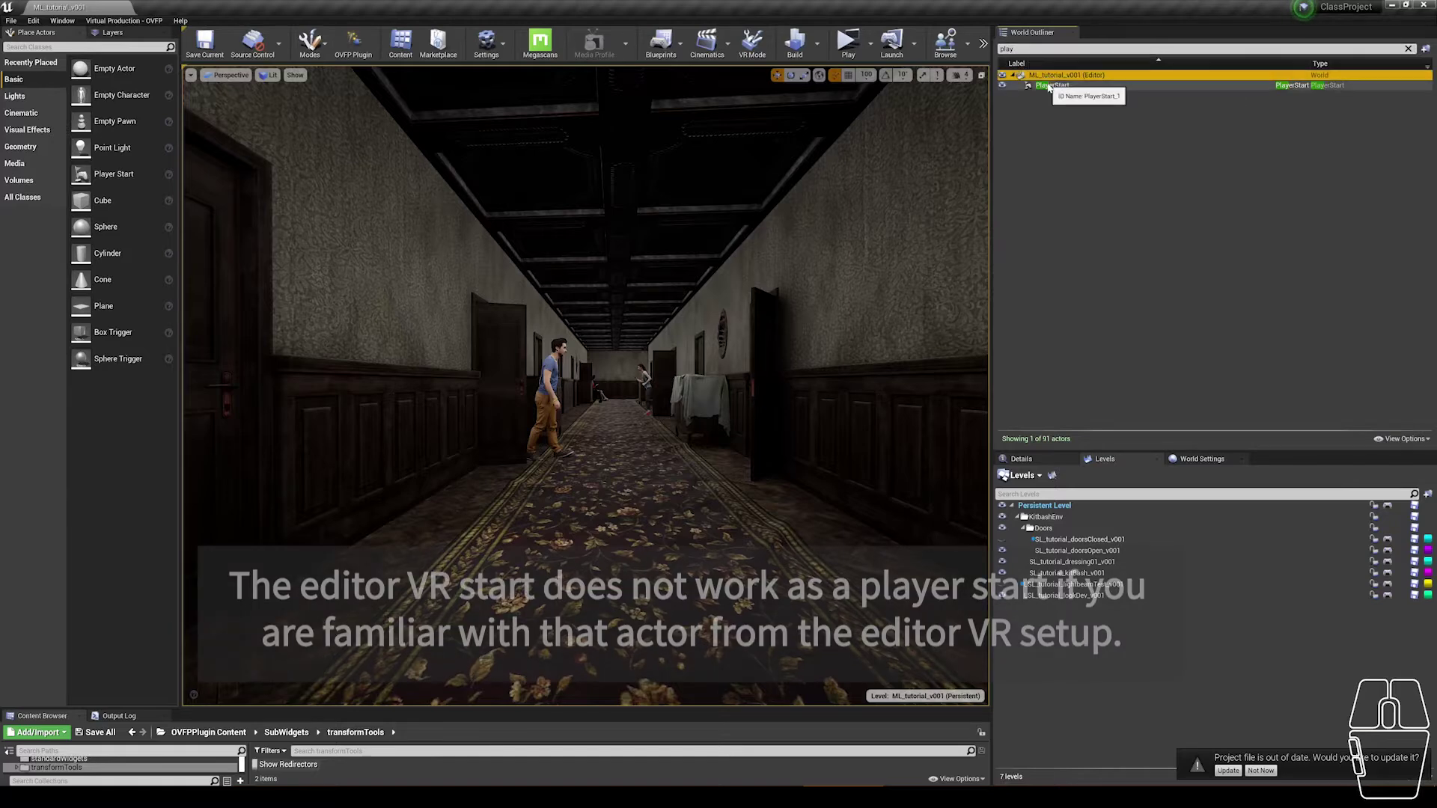
pyautogui.press('f')
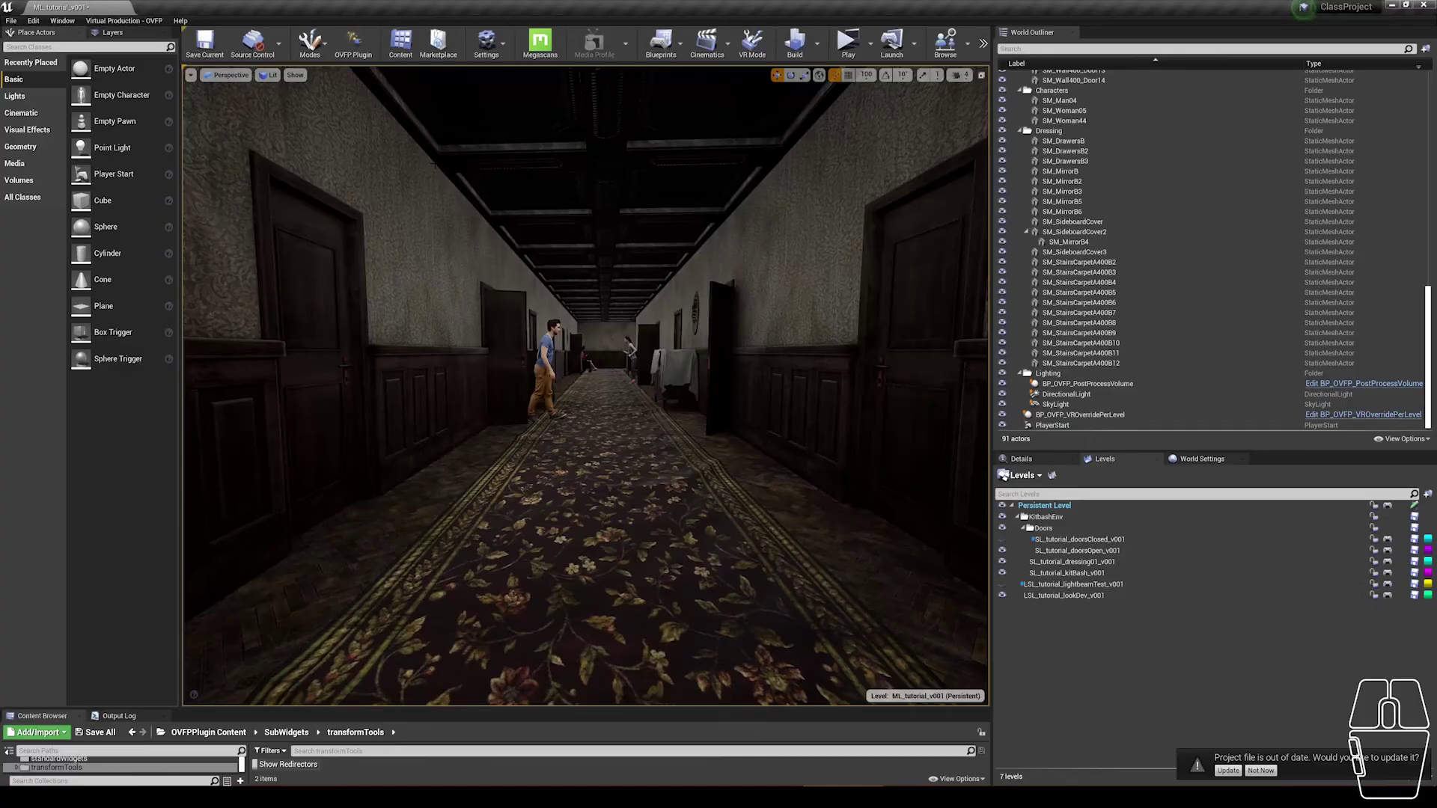
# - Open the OVFP Bookmarks tool and add a bookmark at the current corridor view
pyautogui.click(353, 43)
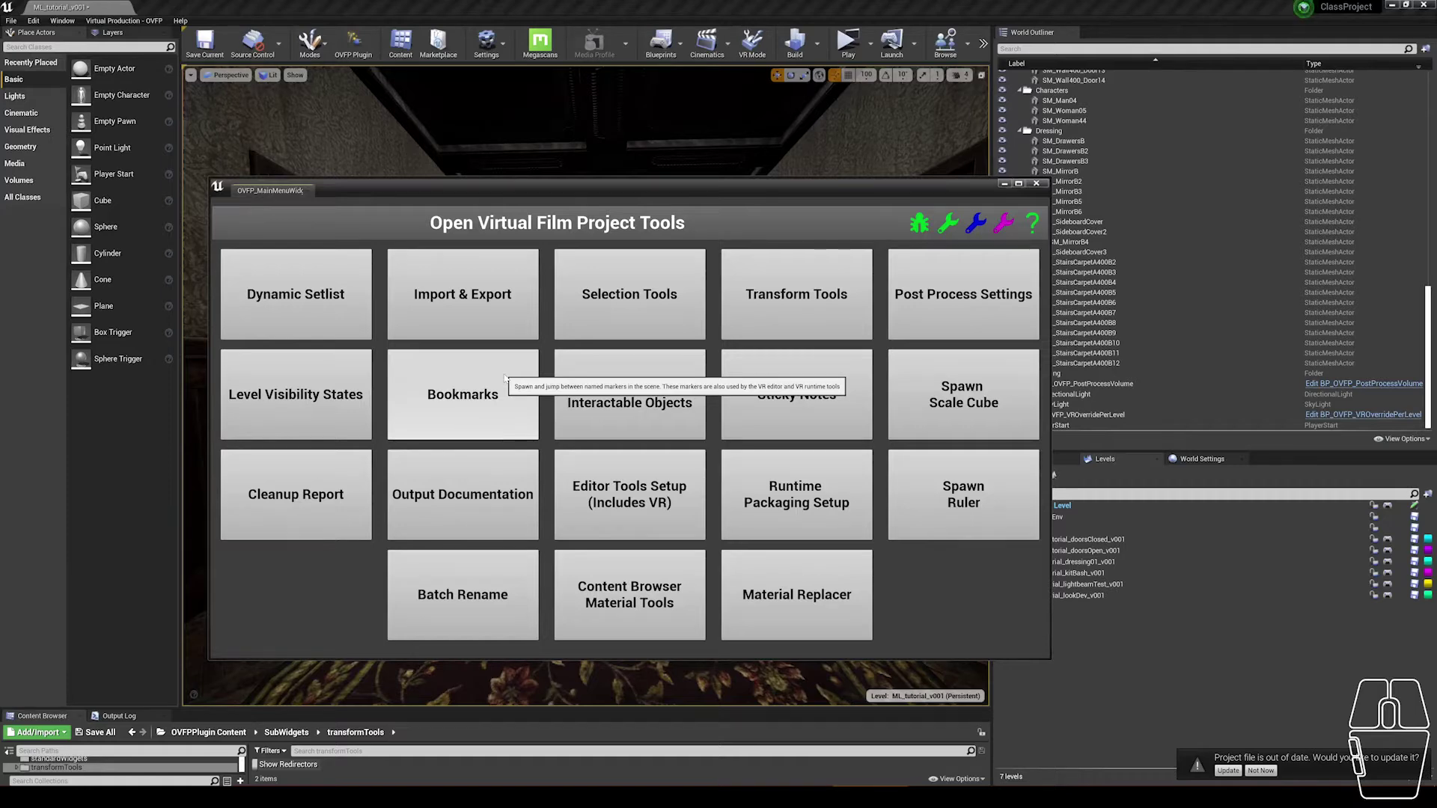
pyautogui.click(475, 410)
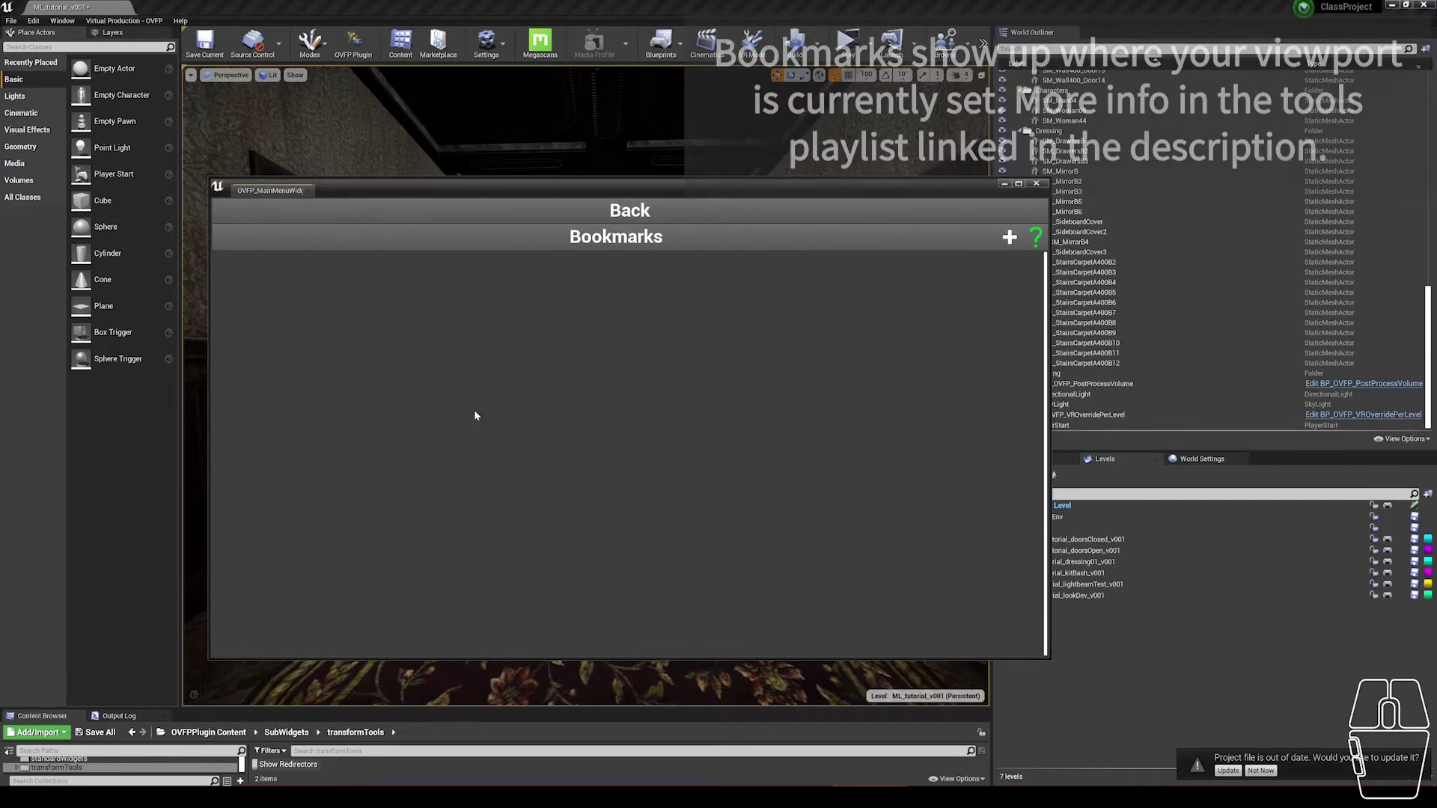
pyautogui.click(1010, 237)
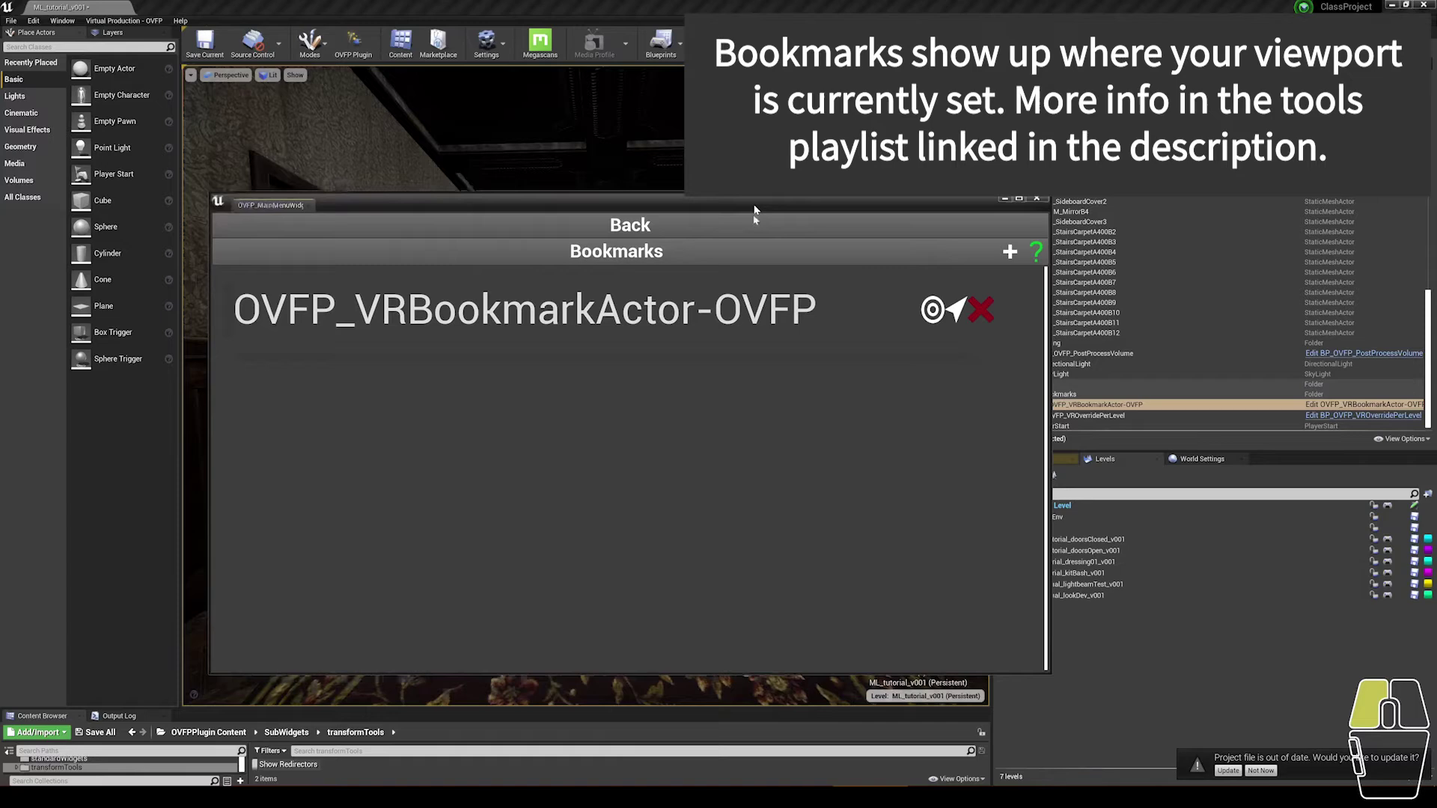
pyautogui.moveTo(757, 192); pyautogui.dragTo(729, 395)
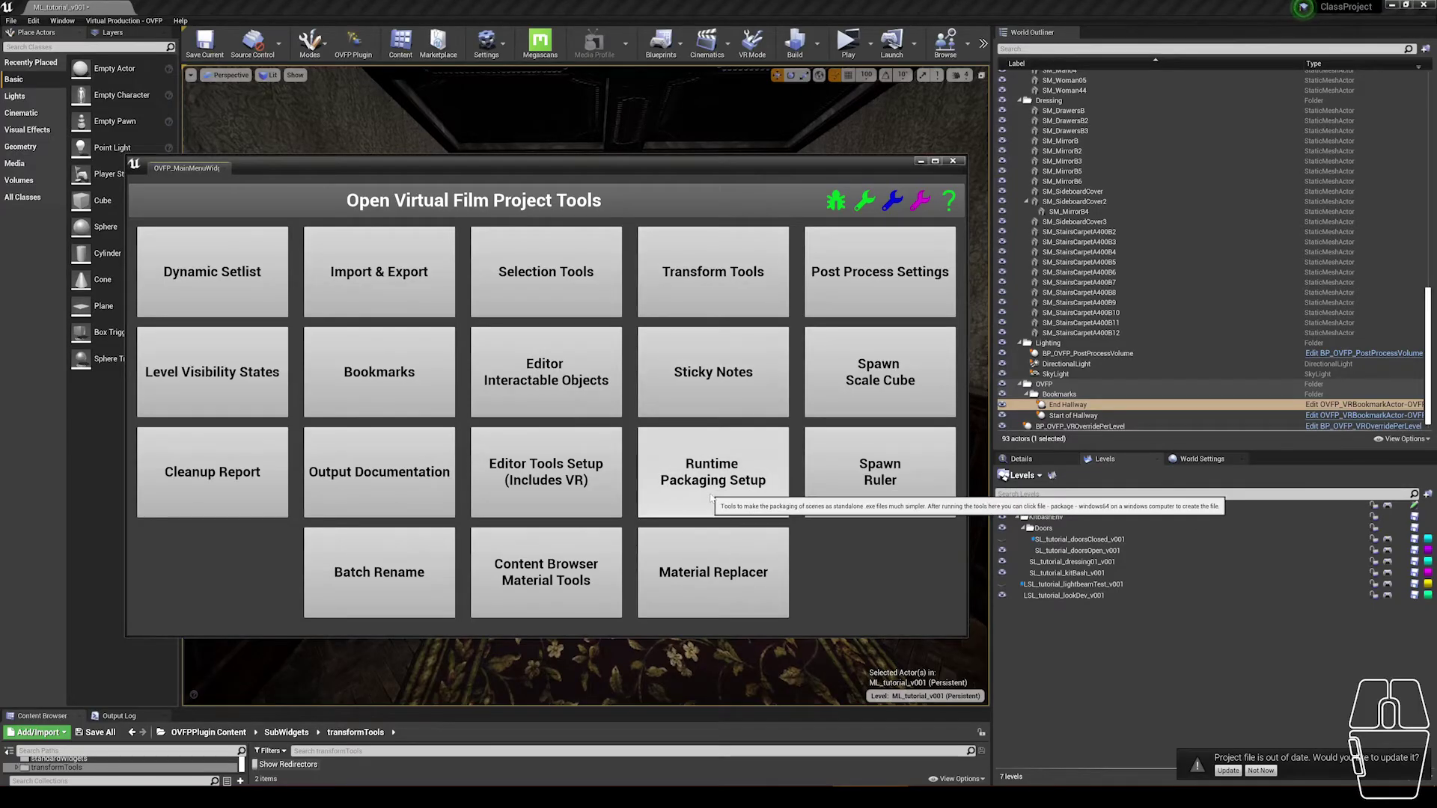
# - In Runtime Packaging Setup, pick bigfire_single as show logo and set up the current level
pyautogui.click(711, 498)
pyautogui.click(348, 272)
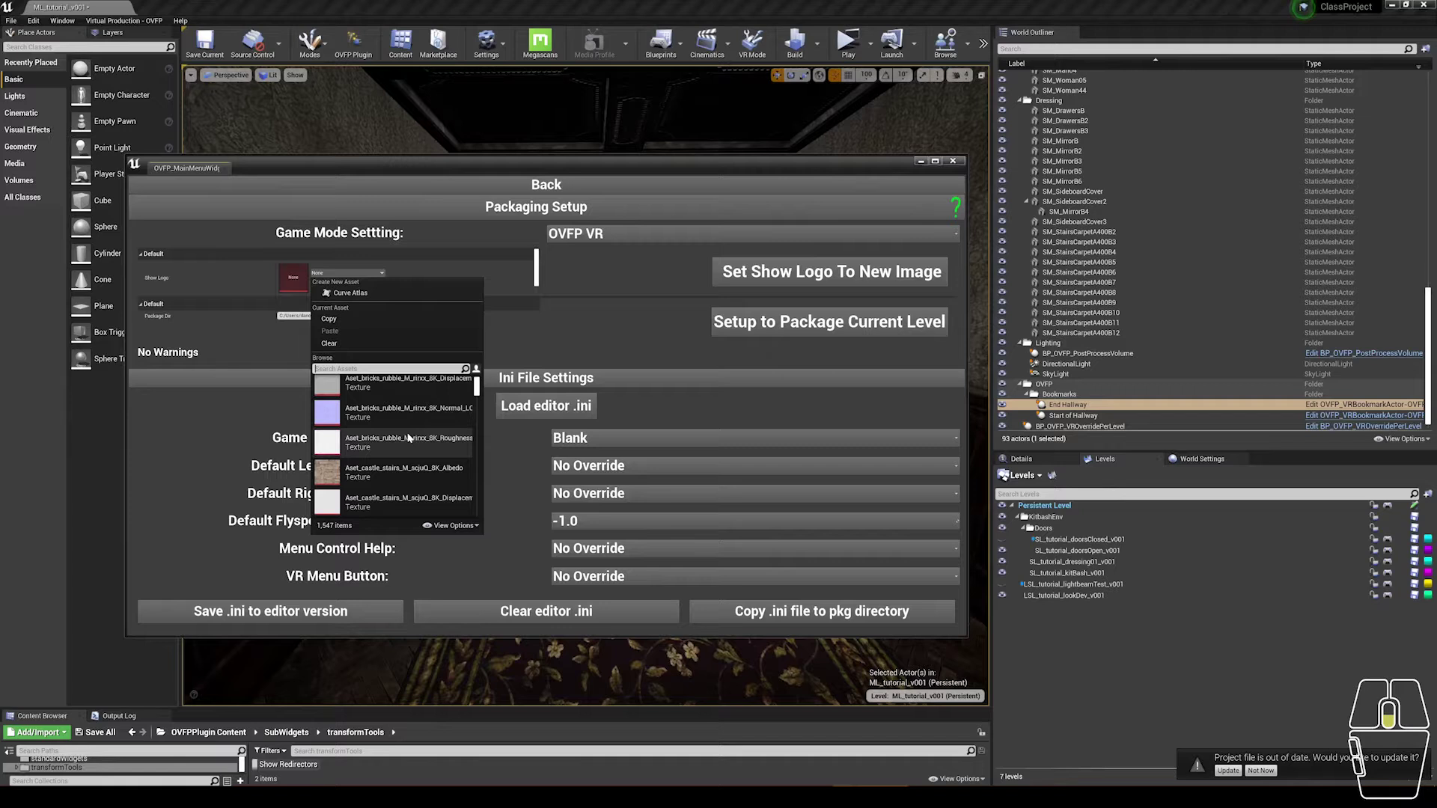
pyautogui.scroll(-3, 408, 438)
pyautogui.click(408, 442)
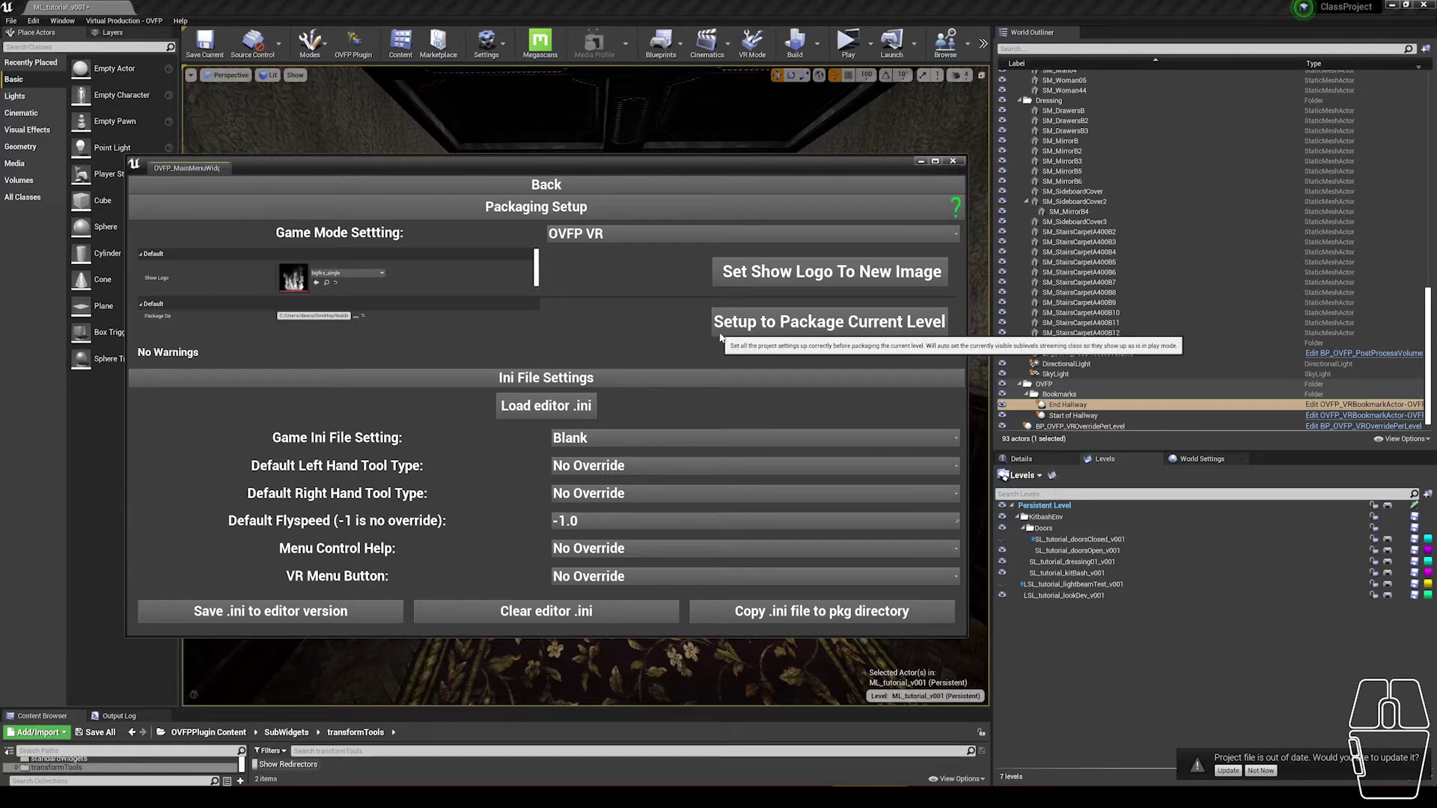
pyautogui.click(721, 334)
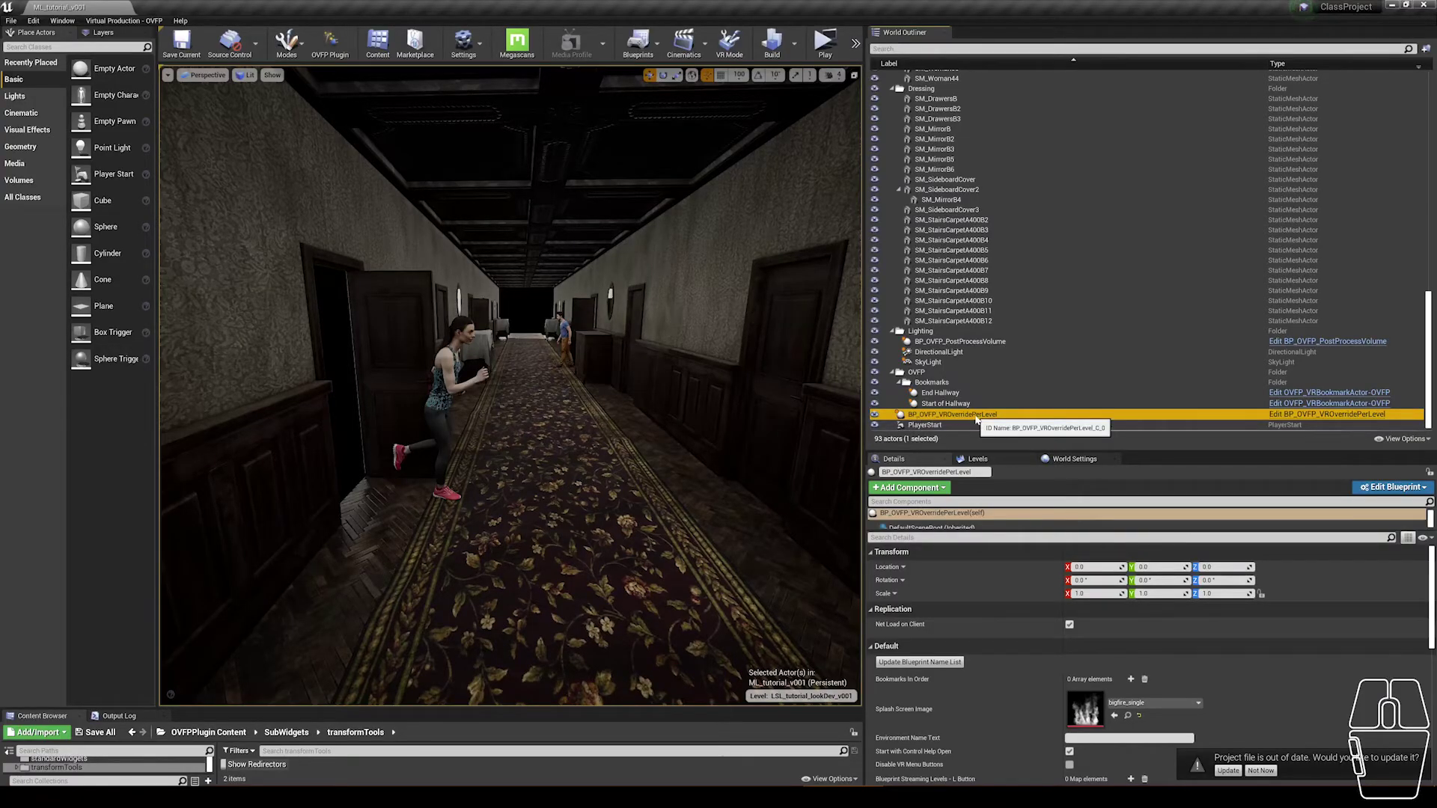
# - Add two Bookmarks In Order entries: 0 = Start of Hallway, 1 = End Hallway
pyautogui.scroll(-3, 1001, 621)
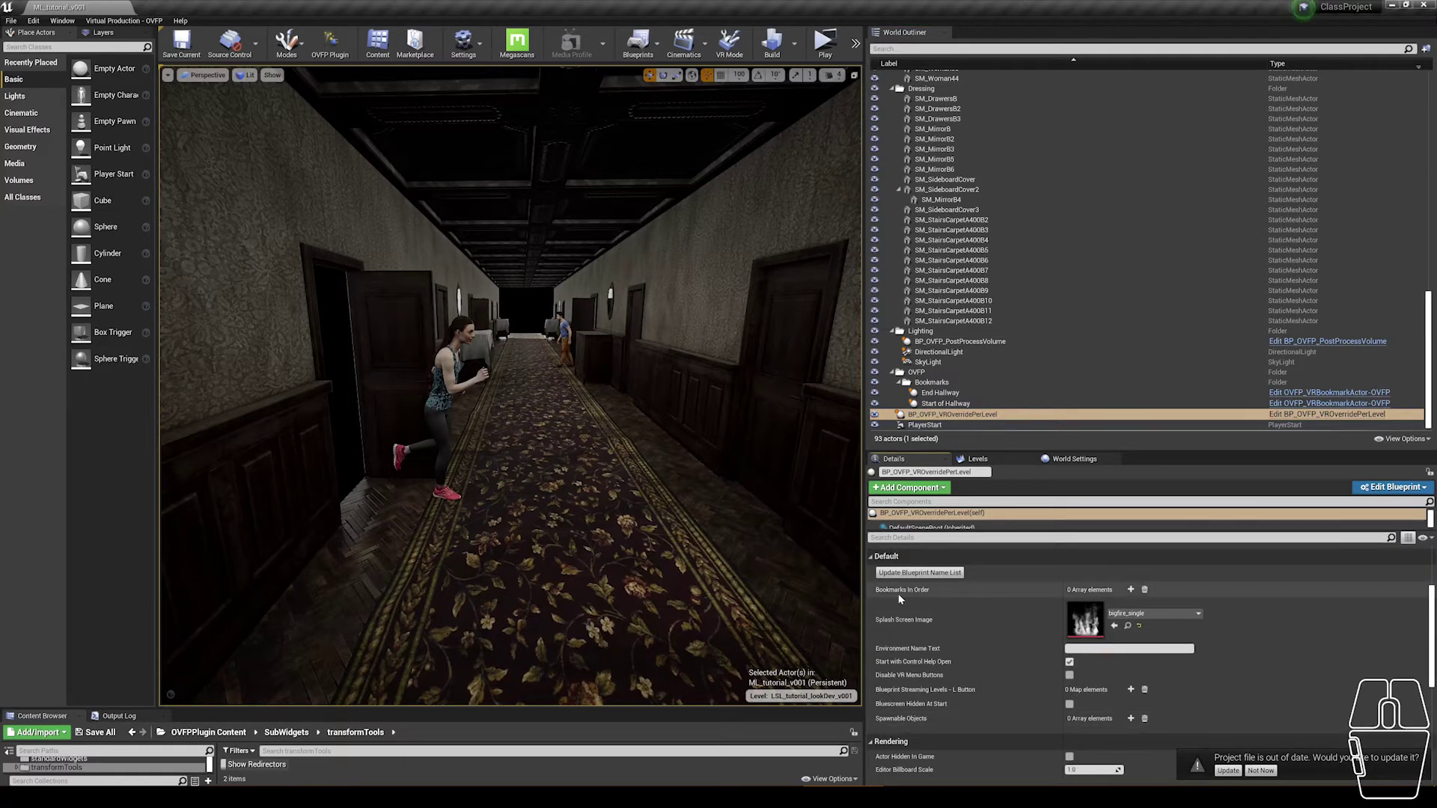
pyautogui.click(1130, 590)
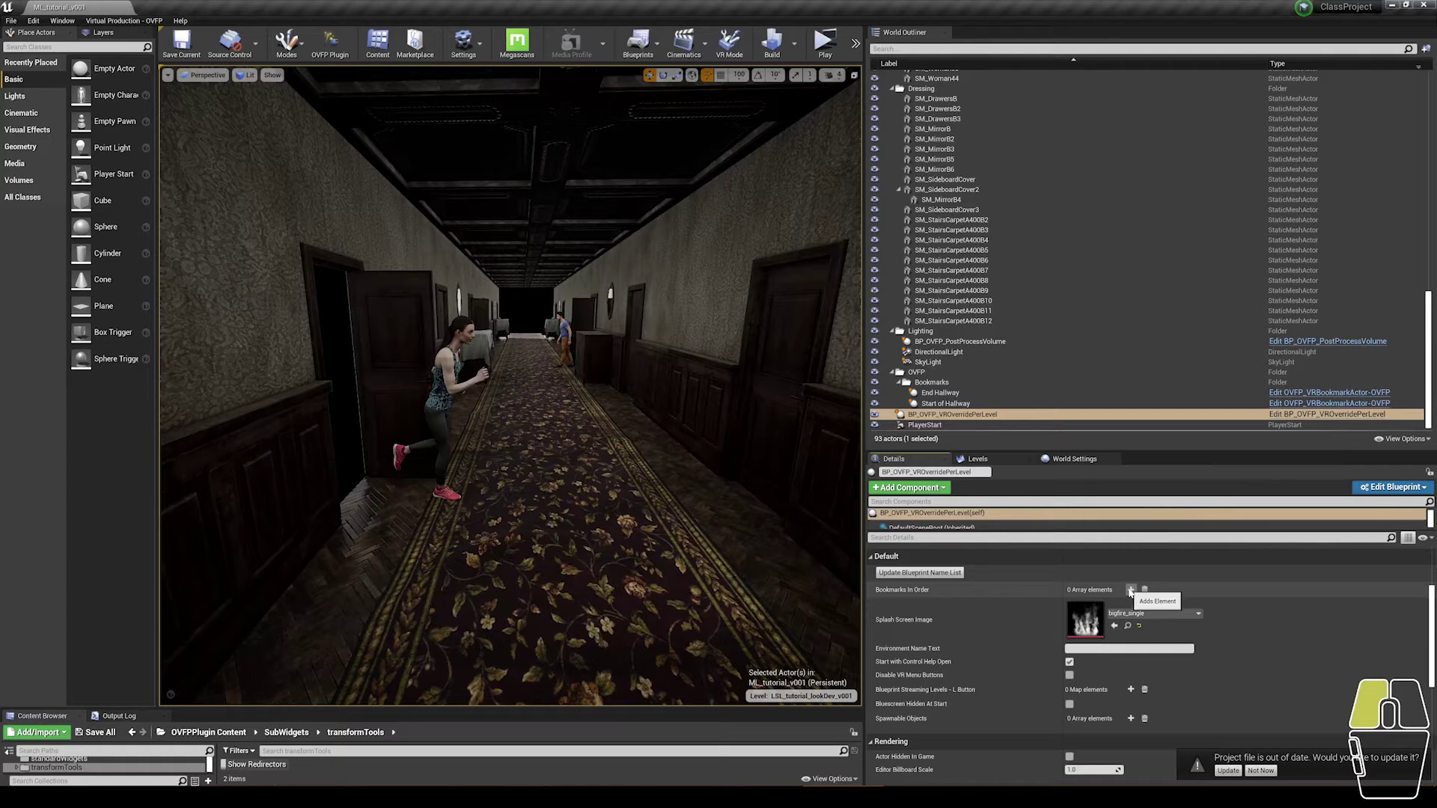
pyautogui.click(1130, 589)
pyautogui.click(1107, 605)
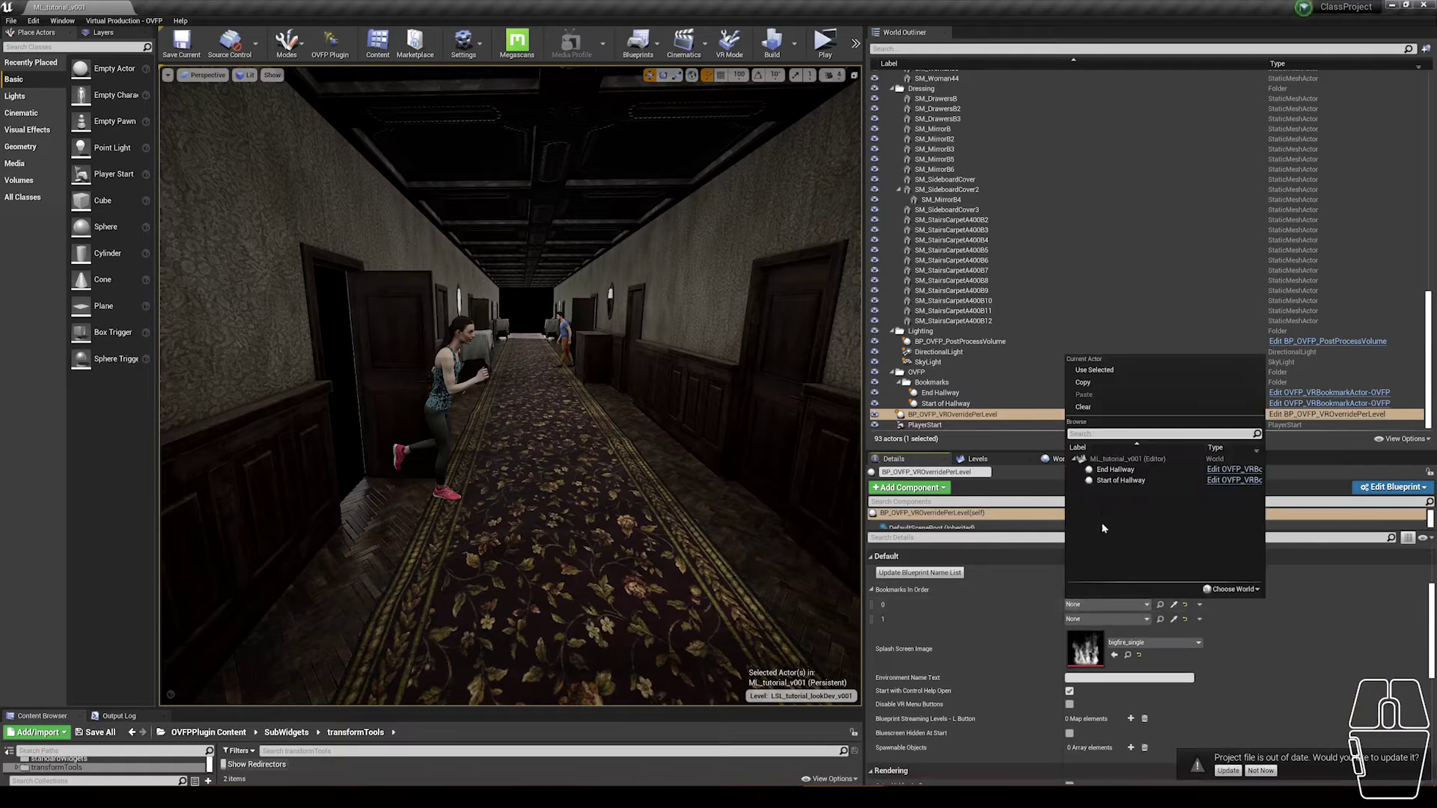
pyautogui.click(1121, 481)
pyautogui.click(1106, 619)
pyautogui.click(1115, 484)
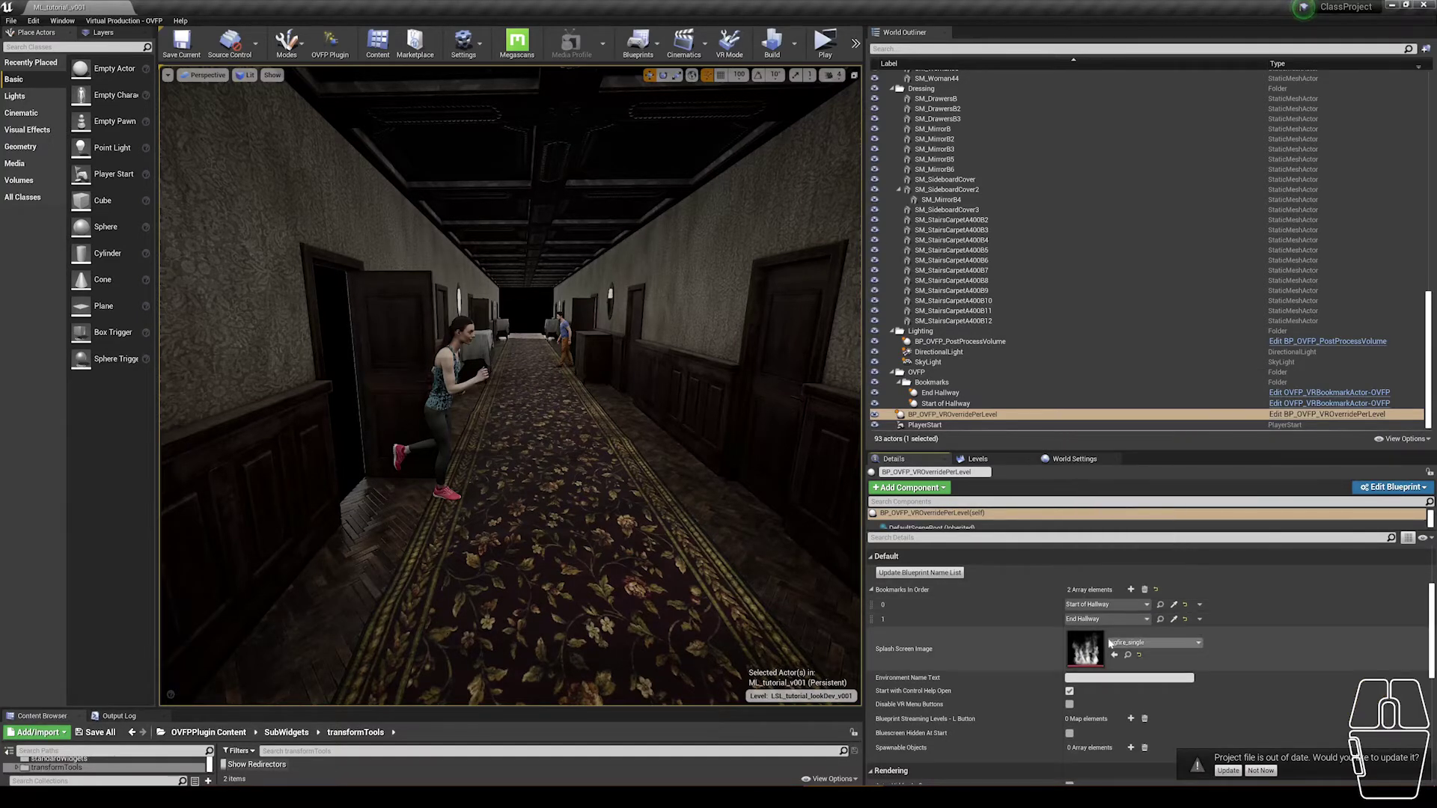
pyautogui.scroll(-2, 931, 586)
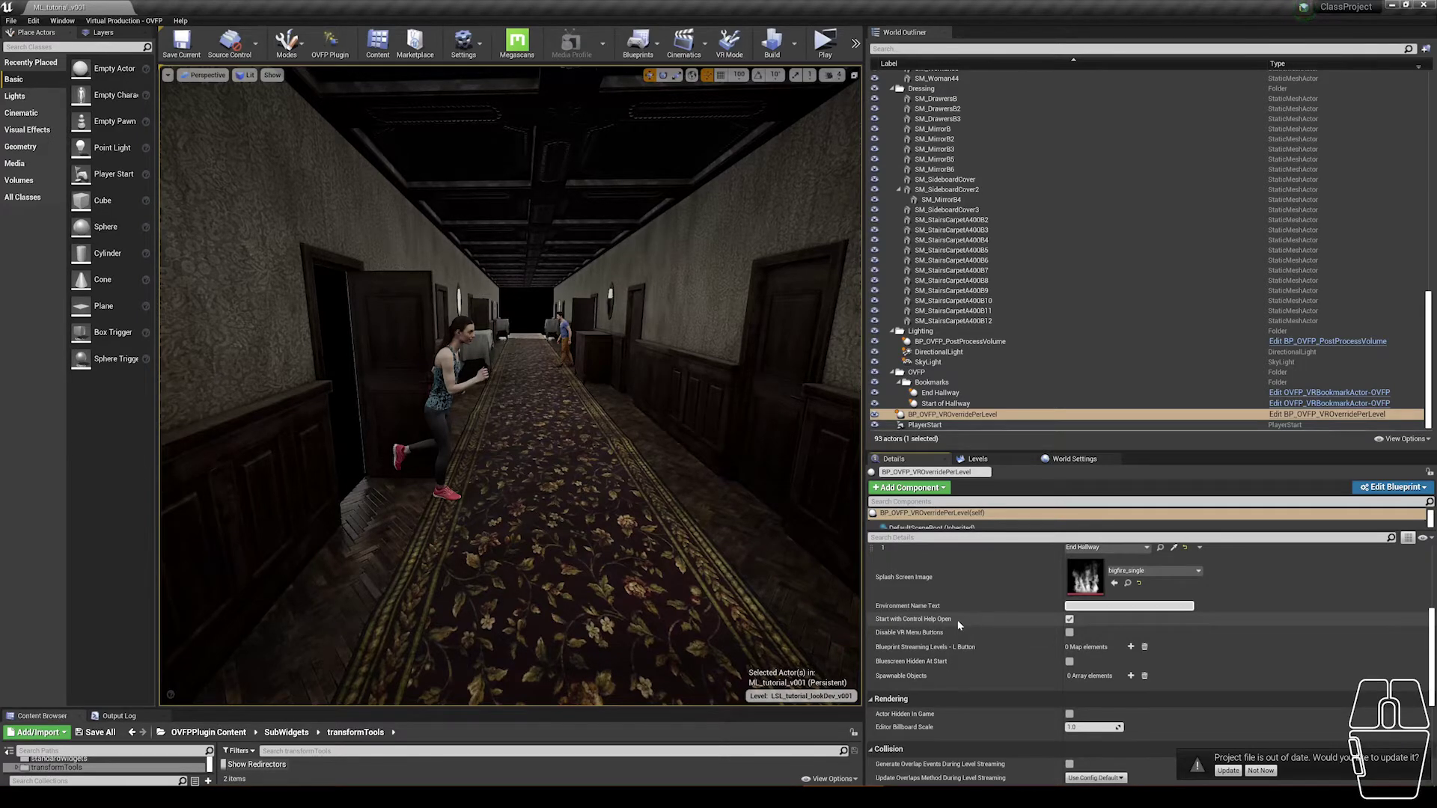
# - Run a standalone preview with Alt+P, hide the control help, then Esc back to the editor
pyautogui.hotkey('alt', 'p')
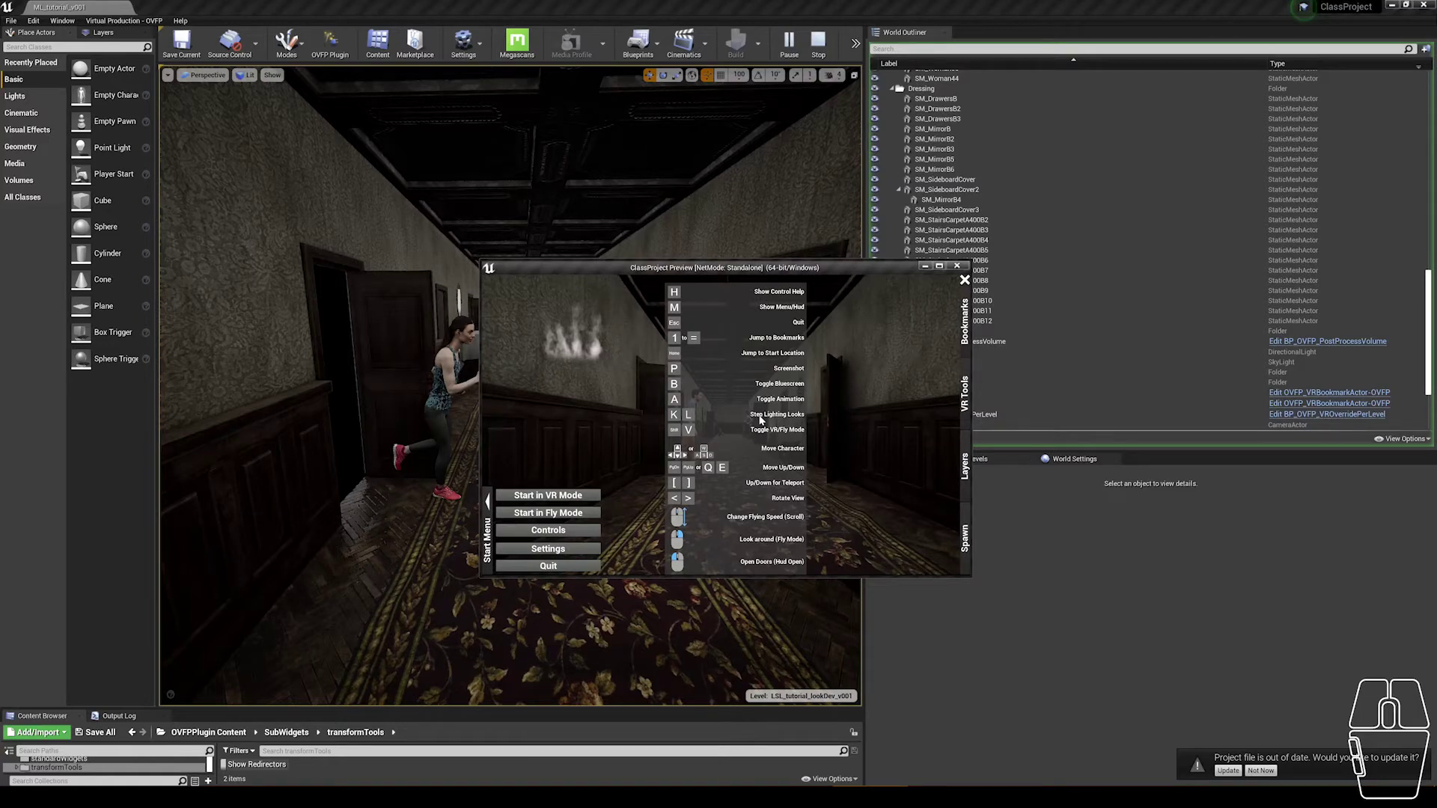
pyautogui.press('h')
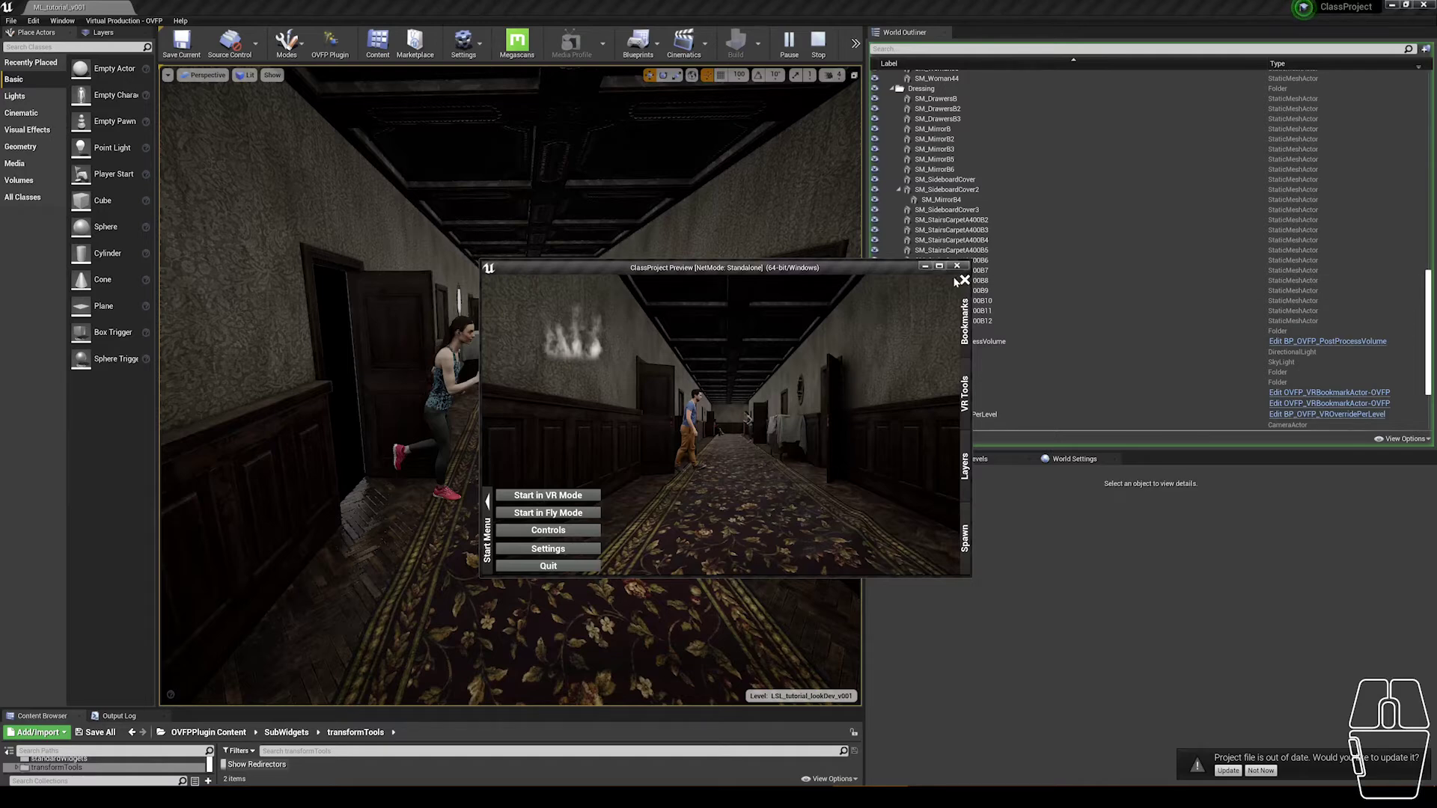
pyautogui.press('Escape')
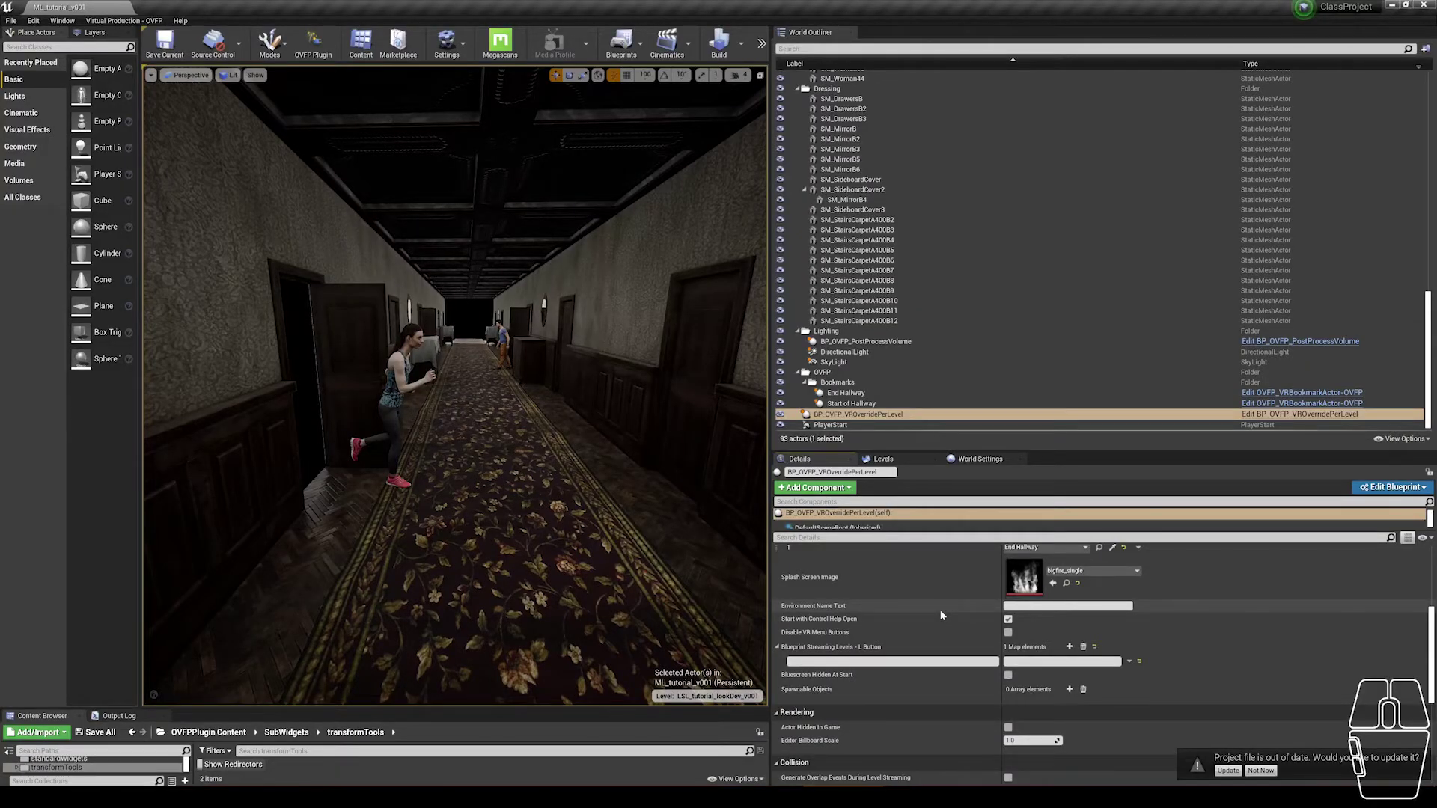
# - Check the doors-closed streaming level's name in the Levels tab, then return to Details
pyautogui.click(883, 459)
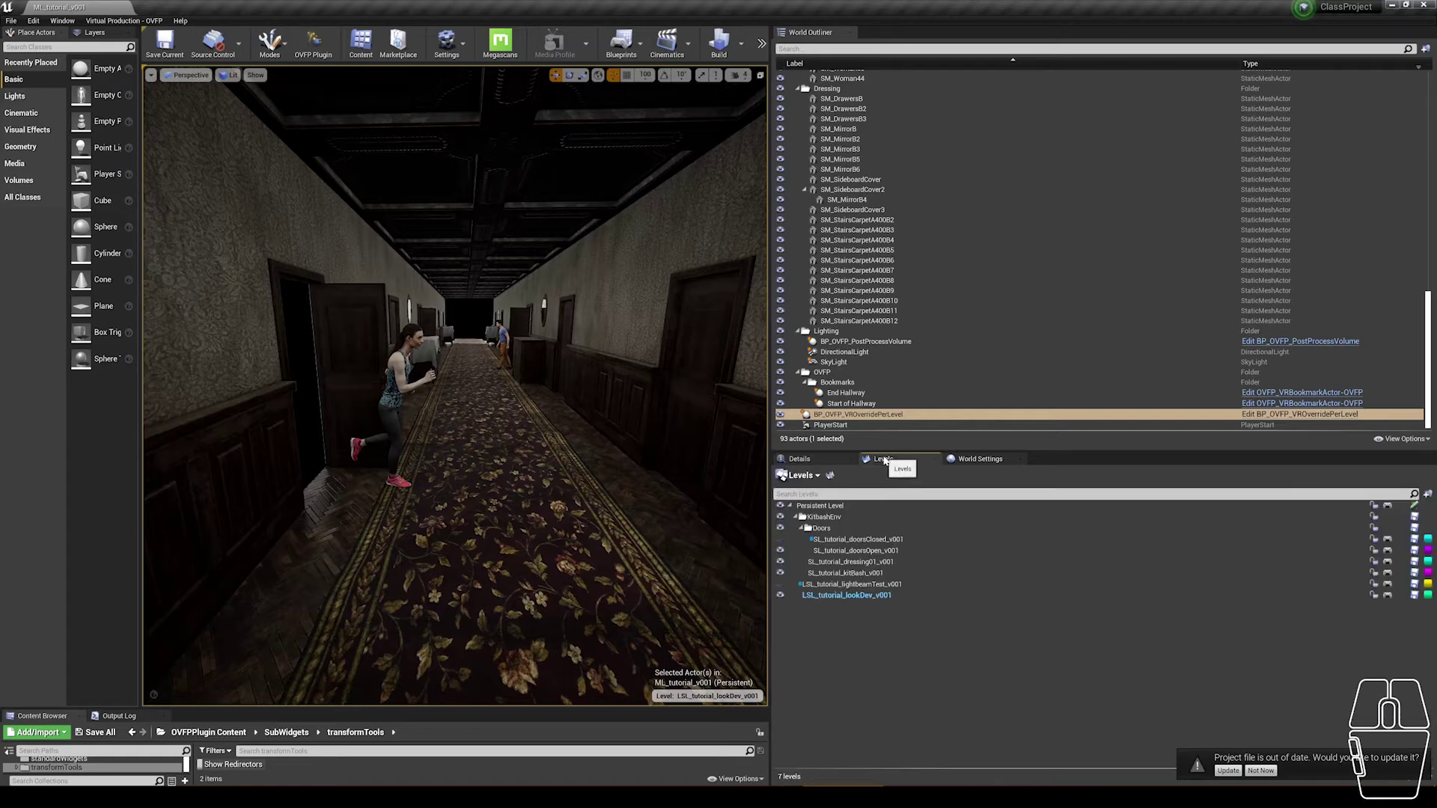
pyautogui.click(872, 539)
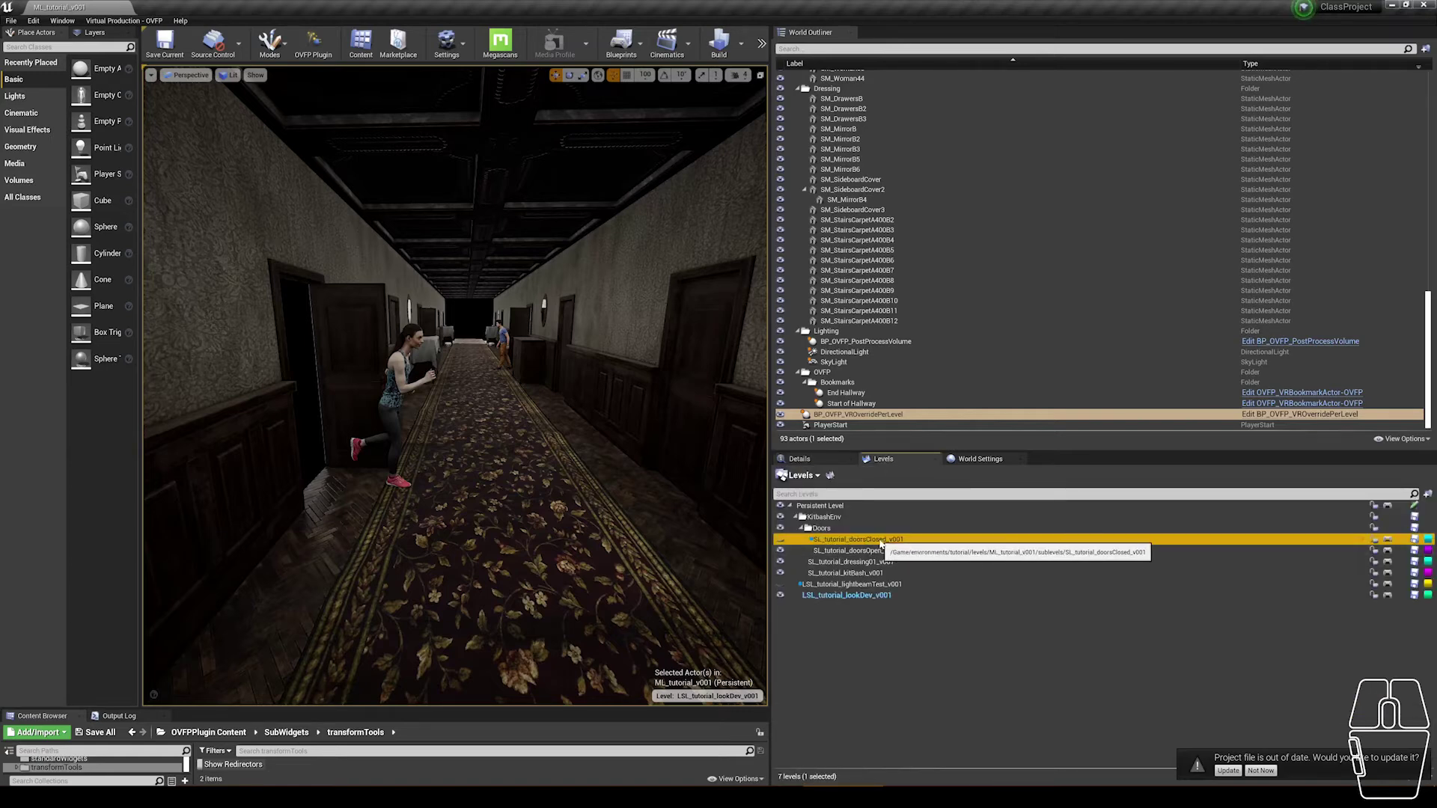
pyautogui.click(800, 459)
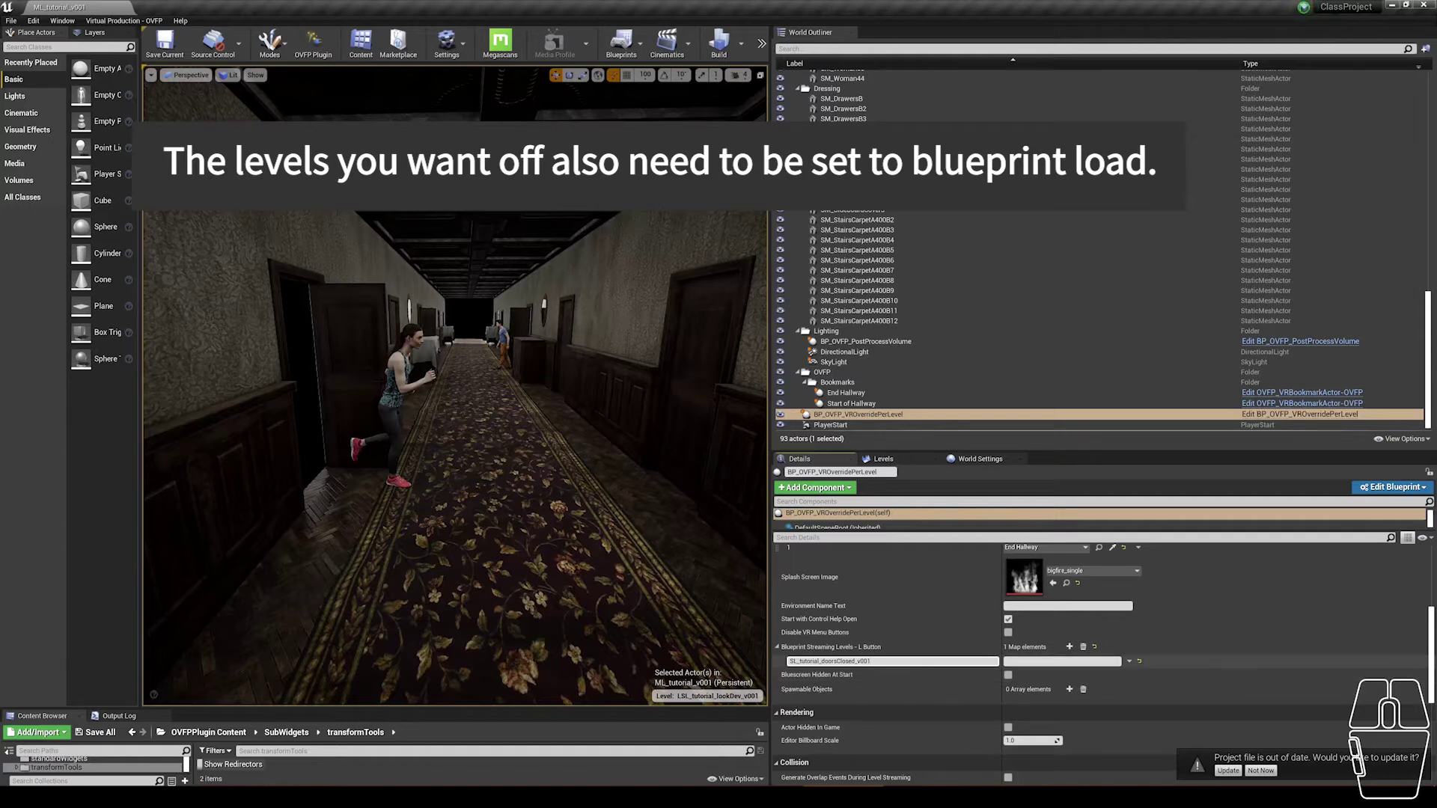
# - Label the SL_tutorial_doorsClosed_v001 entry ClosedDoors, fix the key text, and add an empty None entry
pyautogui.click(876, 661)
pyautogui.click(1057, 671)
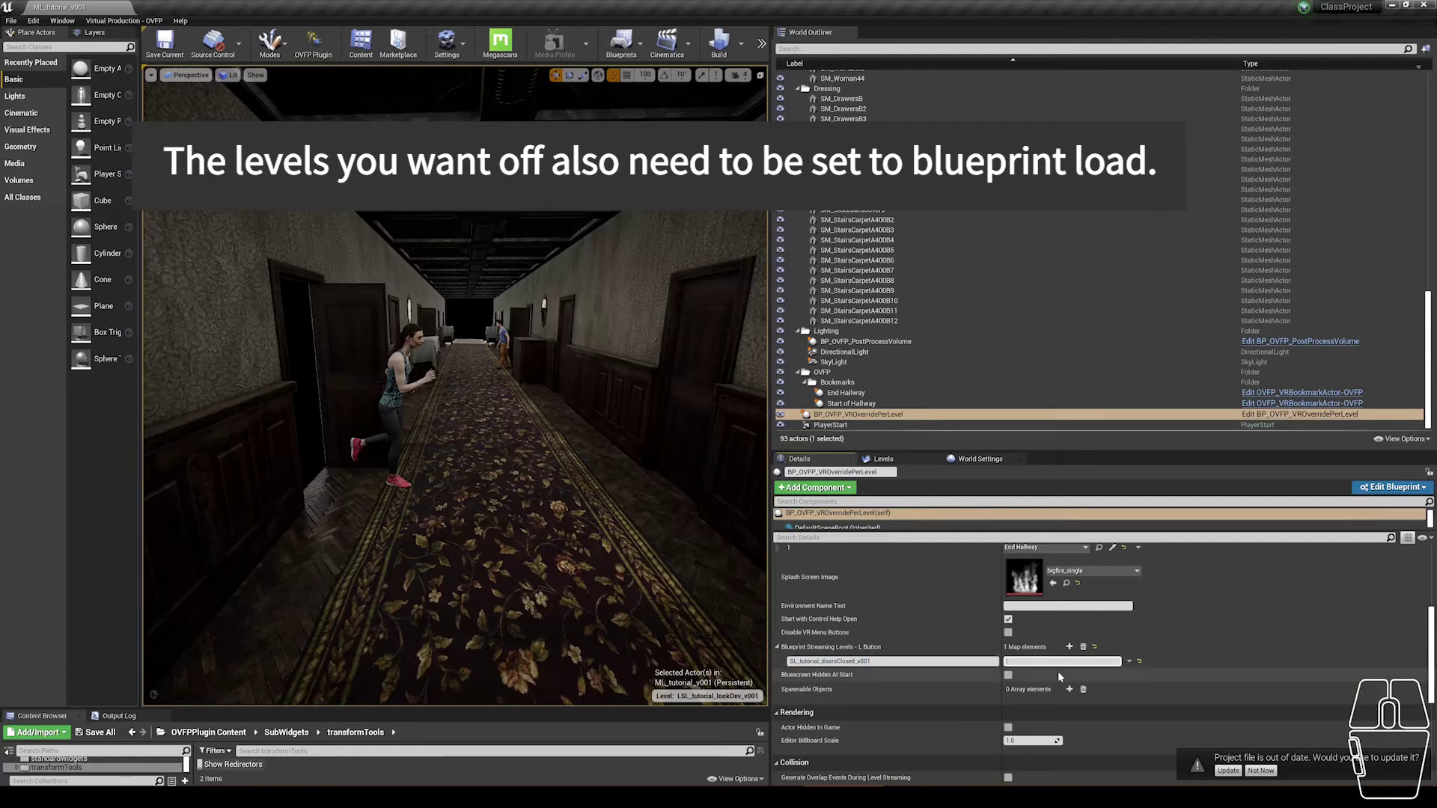
pyautogui.click(1062, 661)
pyautogui.write('ClosedDoors')
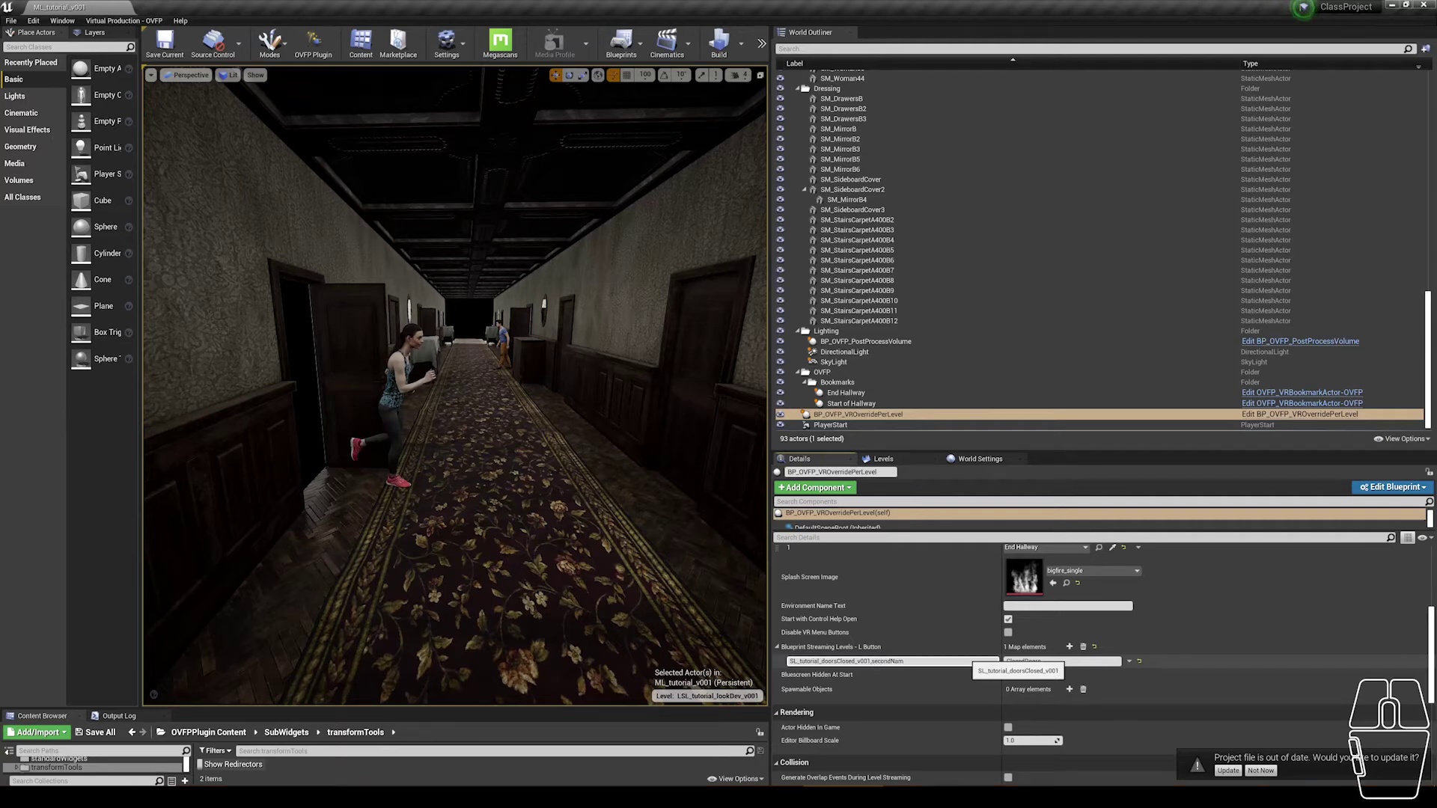
pyautogui.press('BackSpace')
pyautogui.press('BackSpace')
pyautogui.press('BackSpace')
pyautogui.press('BackSpace')
pyautogui.press('BackSpace')
pyautogui.press('BackSpace')
pyautogui.press('BackSpace')
pyautogui.press('BackSpace')
pyautogui.press('BackSpace')
pyautogui.press('BackSpace')
pyautogui.click(1070, 646)
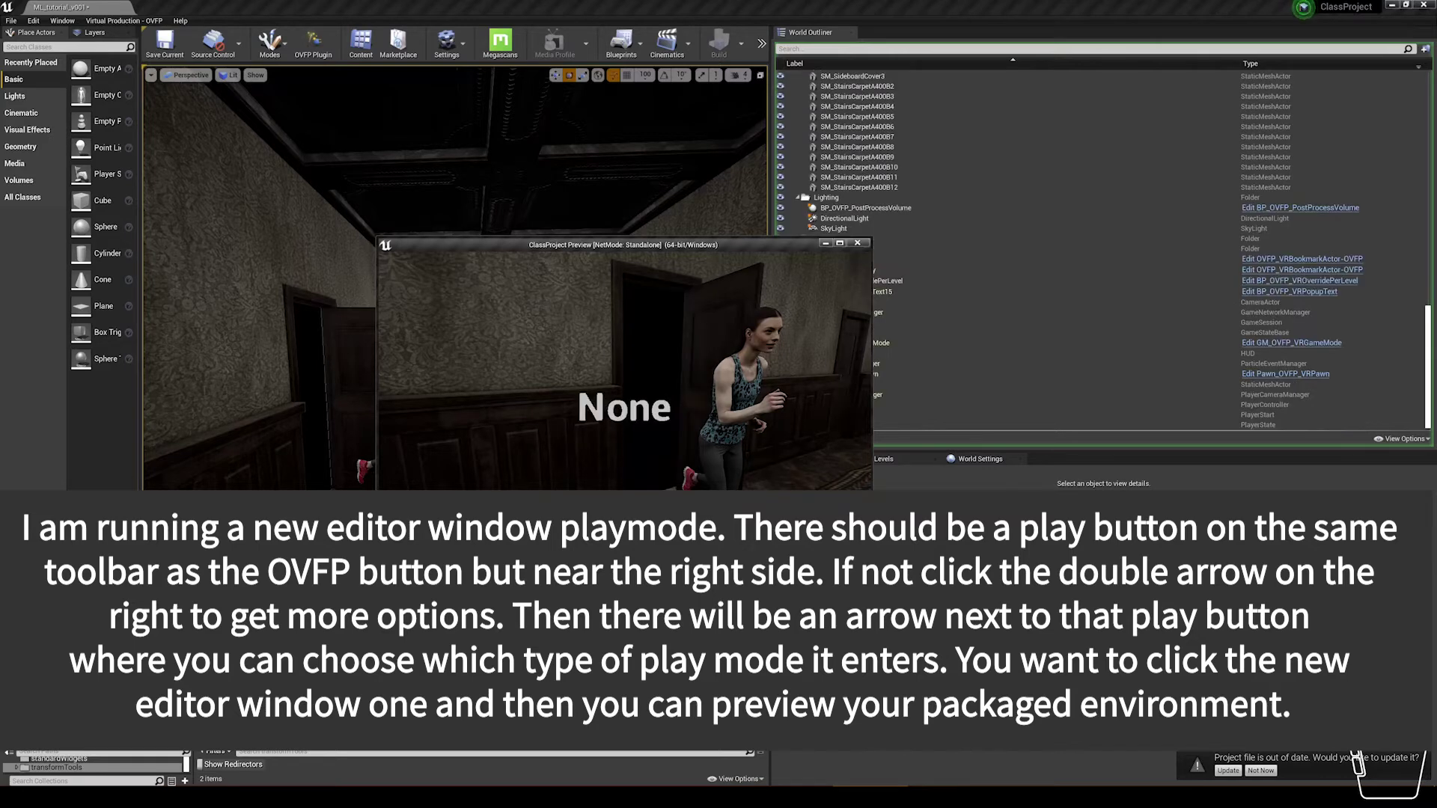
# - Stop the preview and check the doors-closed level's streaming method in the Levels tab
pyautogui.press('Escape')
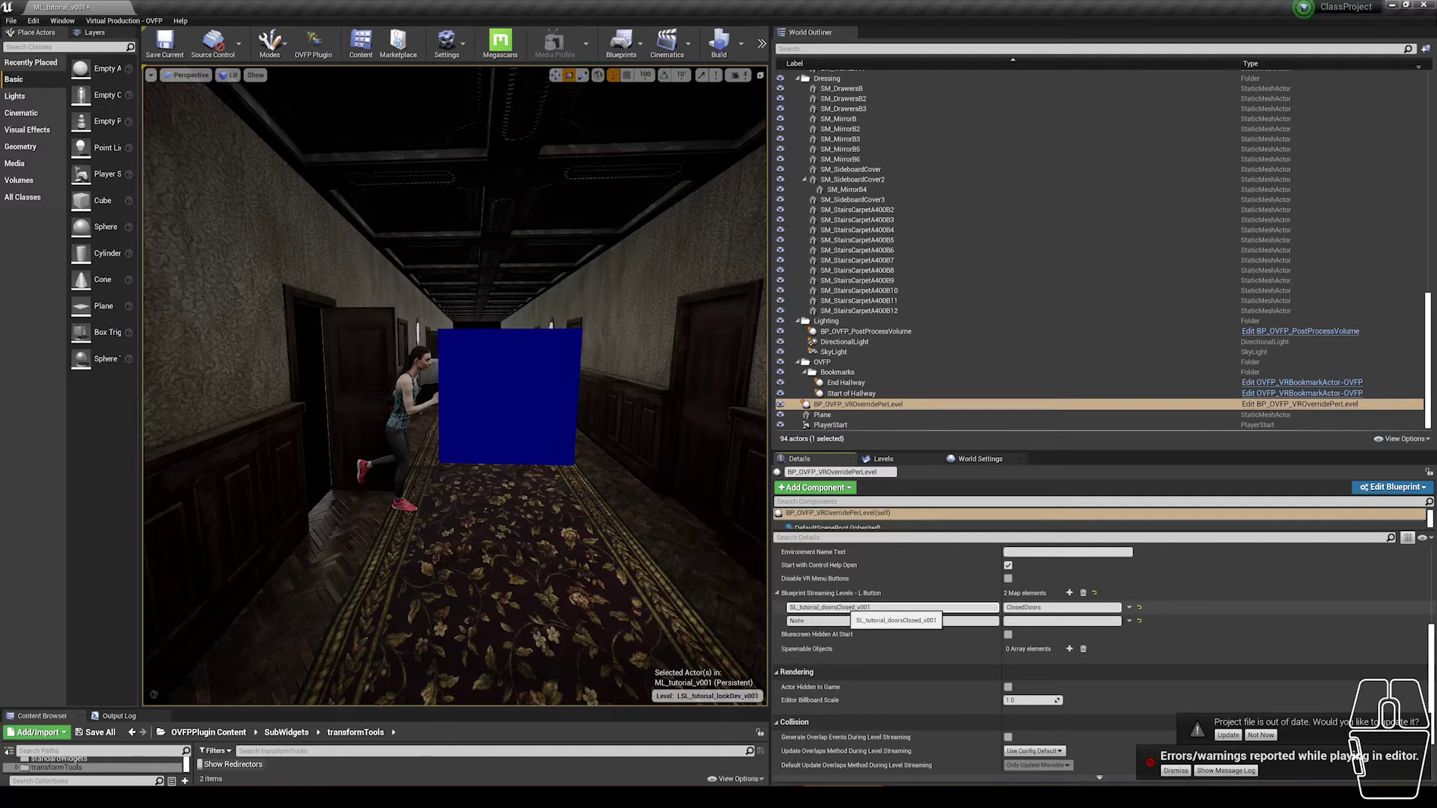
pyautogui.click(882, 459)
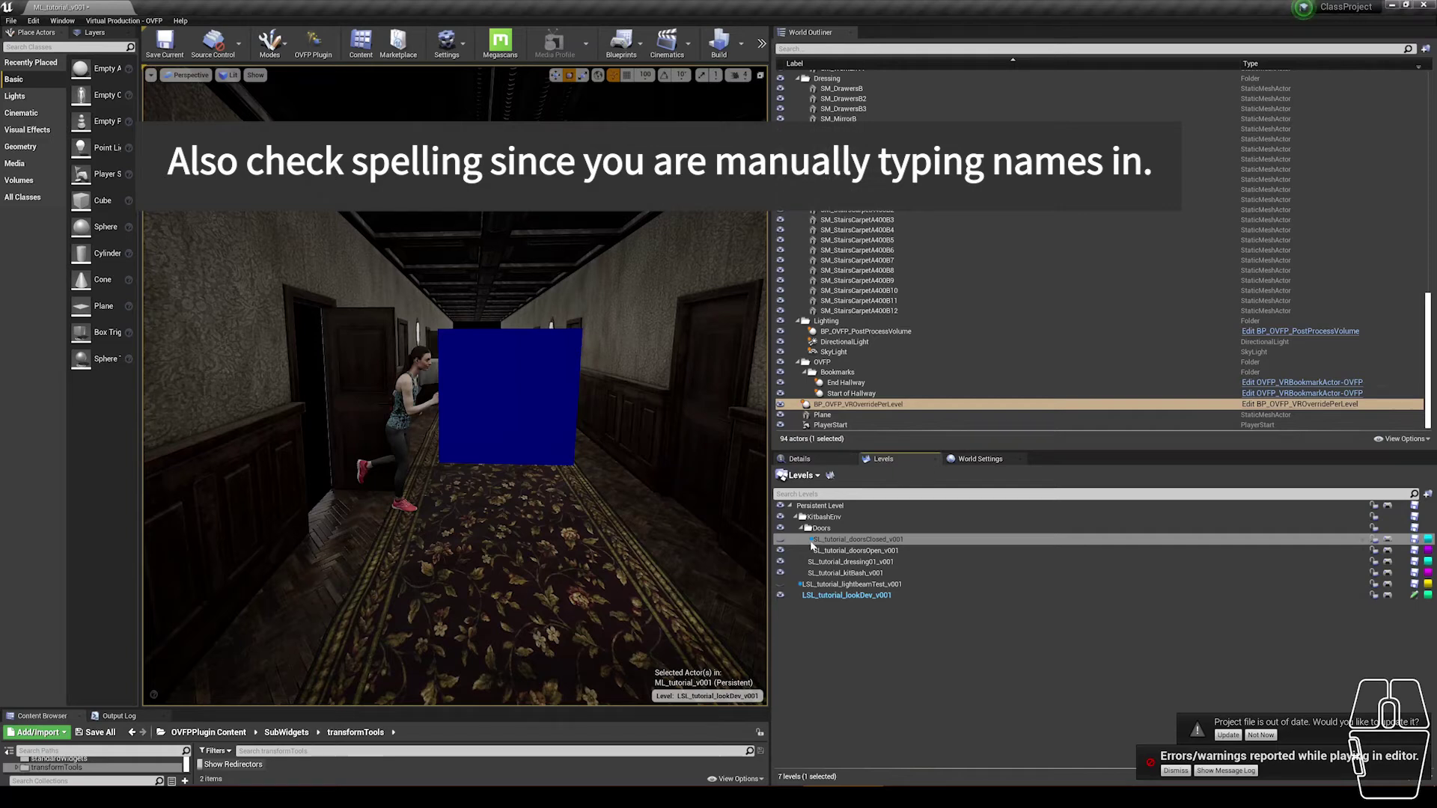
pyautogui.click(835, 540)
pyautogui.rightClick(833, 541)
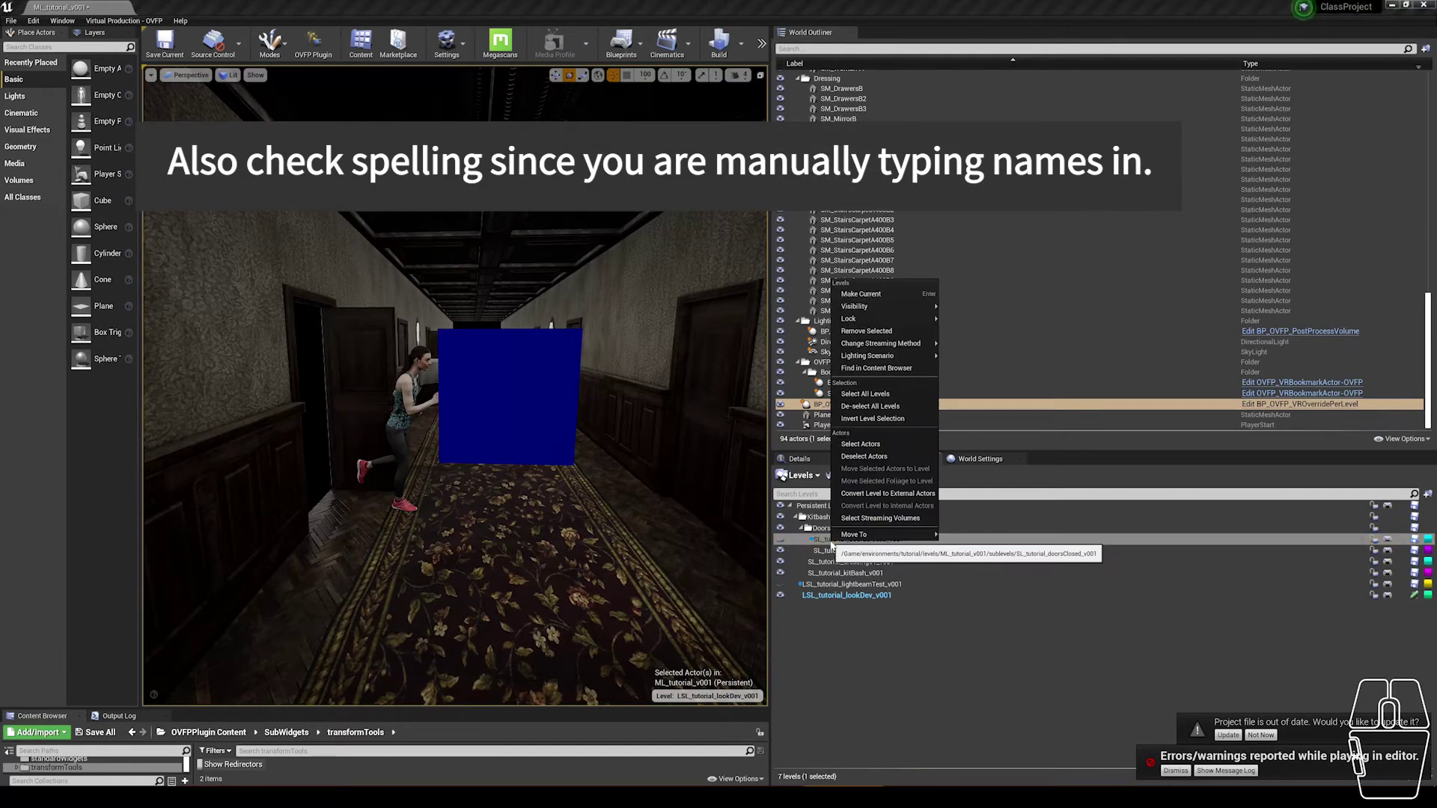
pyautogui.moveTo(892, 357)
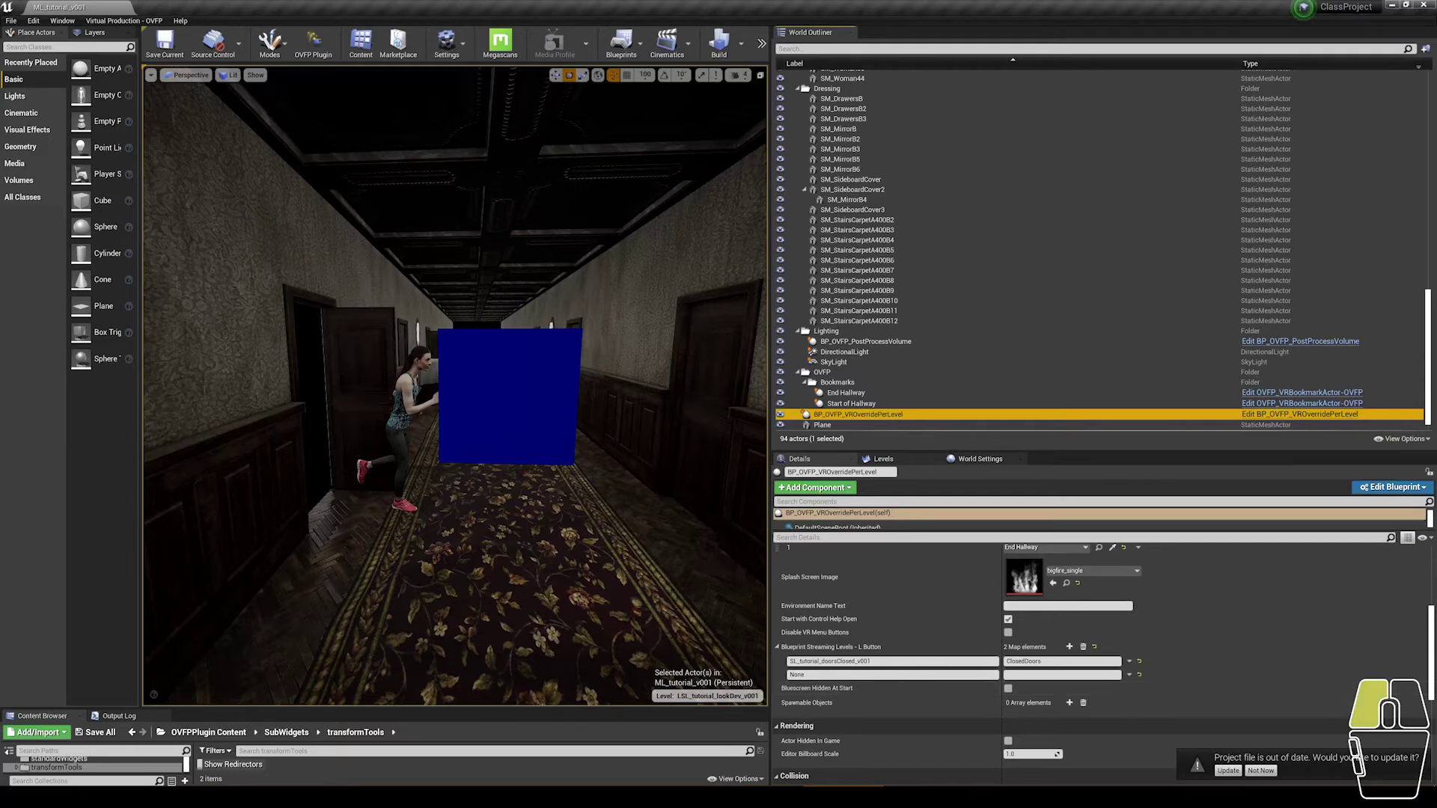
# - Give the blue plane the actor tag Bluescreen, then reselect the VR override actor
pyautogui.click(822, 424)
pyautogui.click(895, 538)
pyautogui.write('tag')
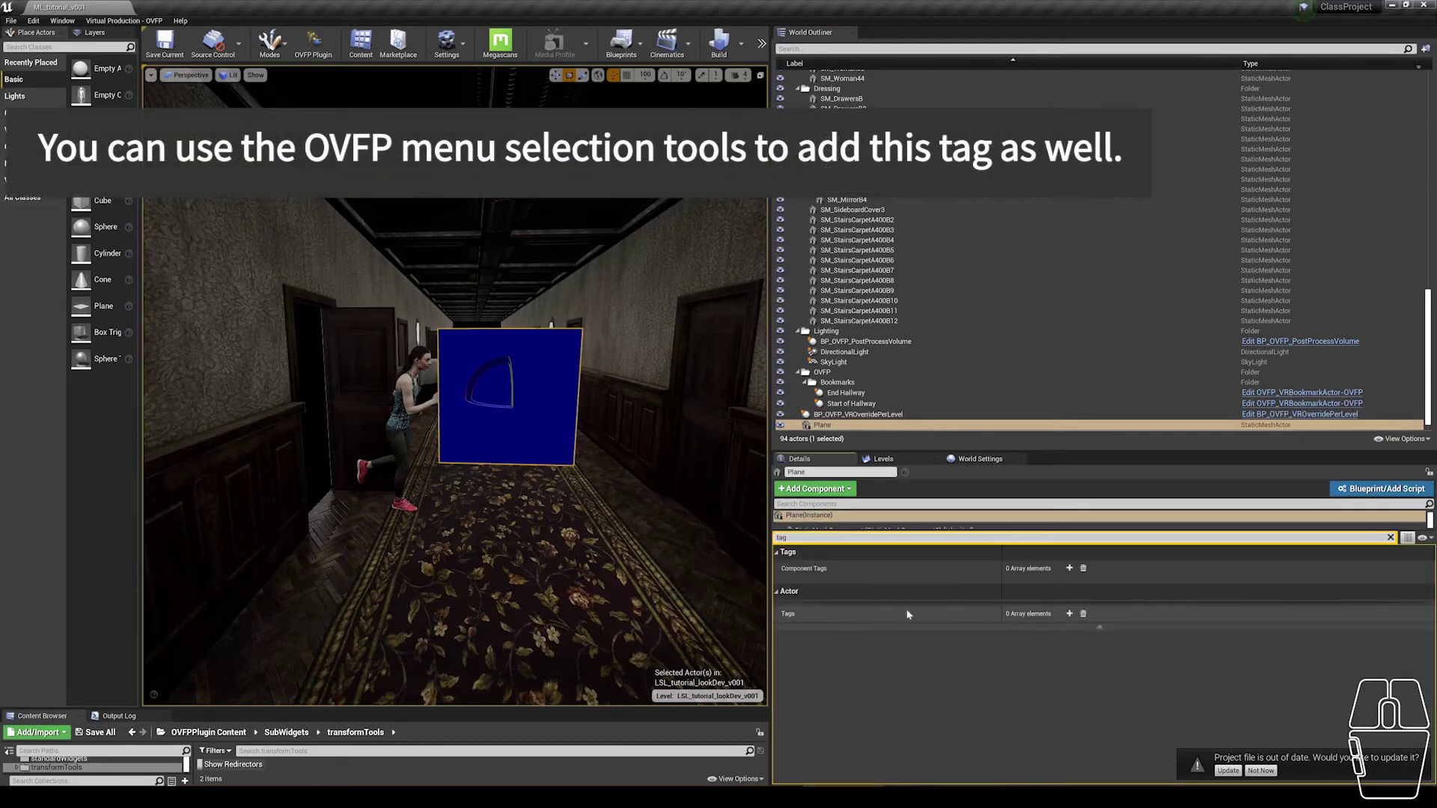
pyautogui.click(1059, 628)
pyautogui.click(1040, 643)
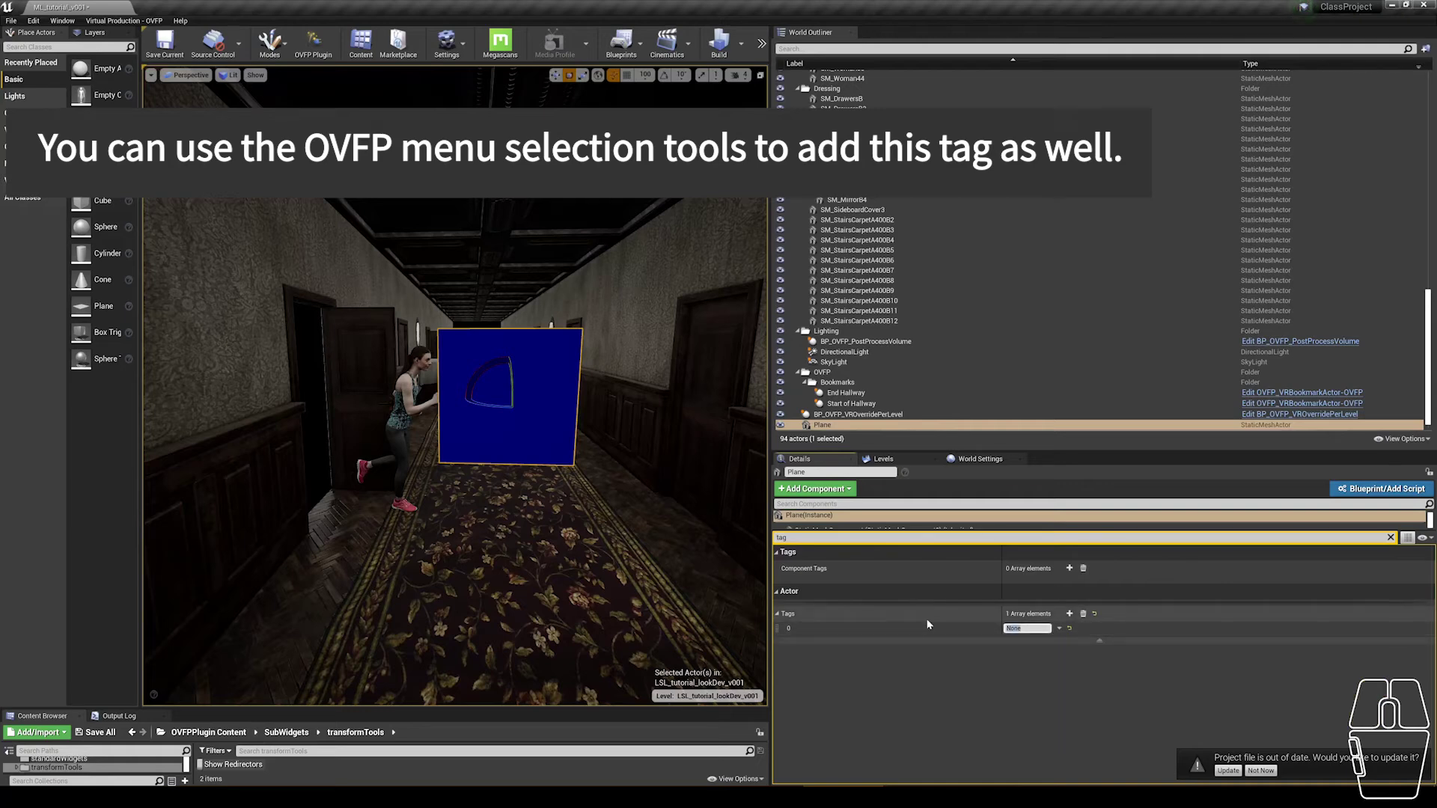
pyautogui.click(823, 414)
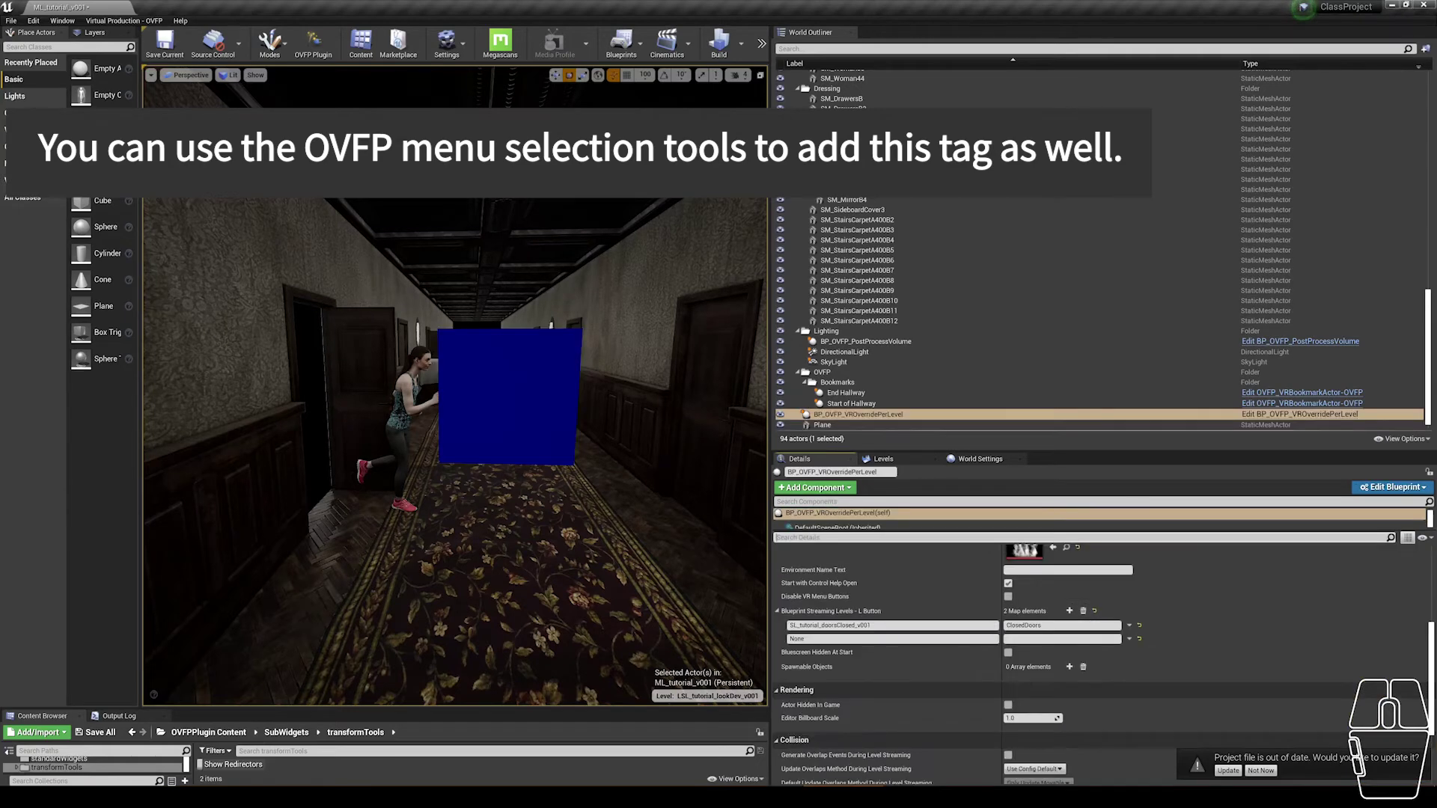
# - Run a Standalone Game preview from the play options and close it with Esc
pyautogui.click(763, 42)
pyautogui.click(804, 200)
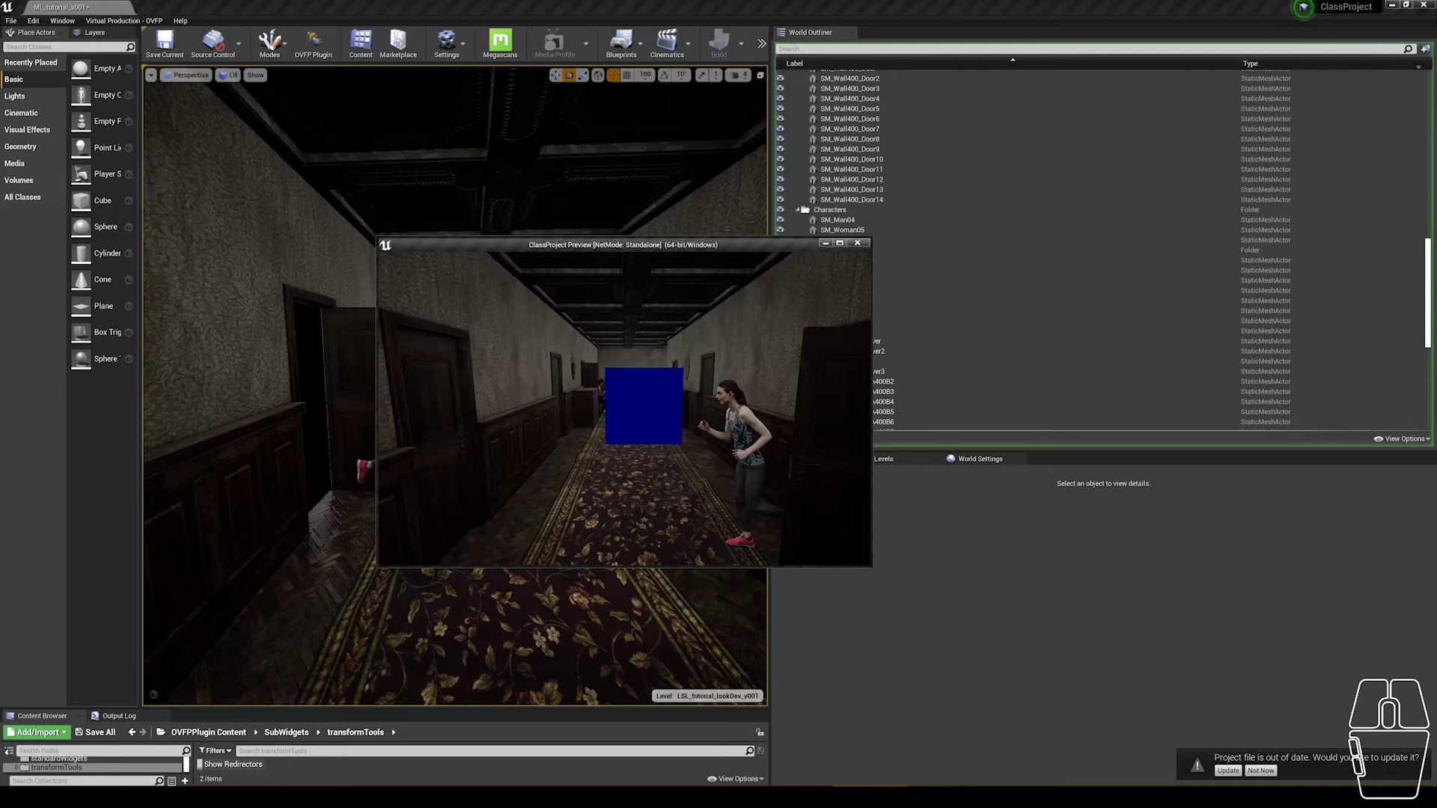
pyautogui.press('Escape')
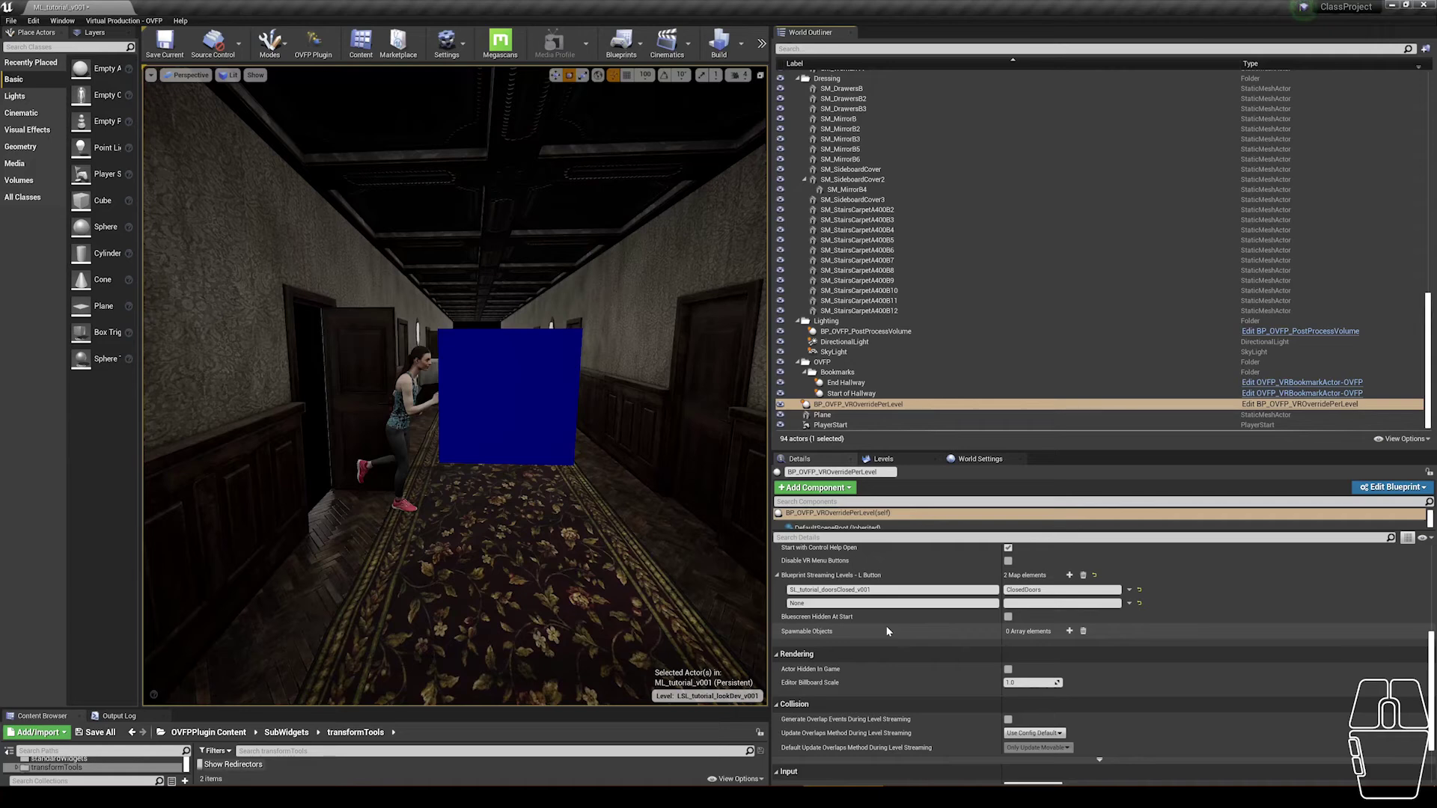
pyautogui.click(554, 388)
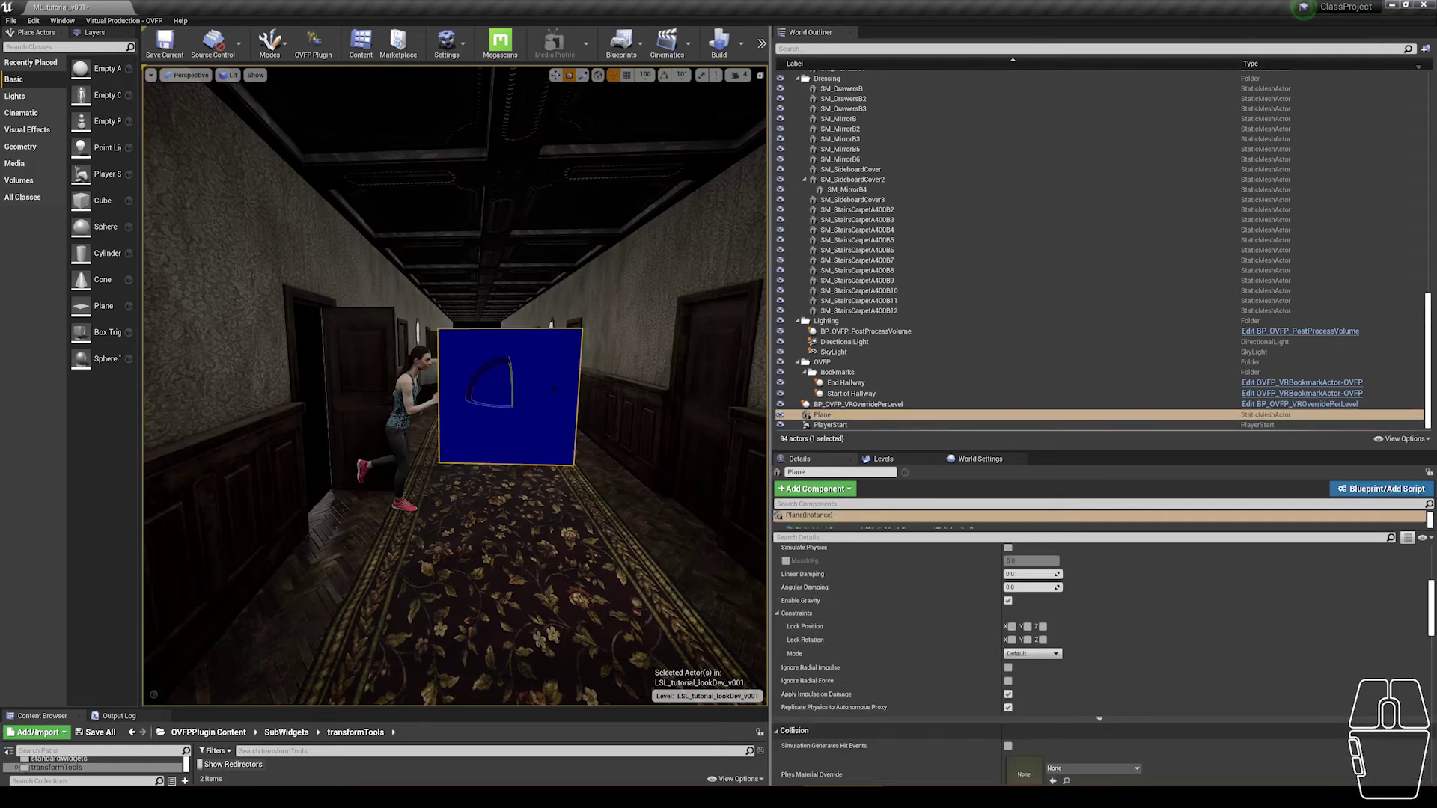
pyautogui.click(842, 405)
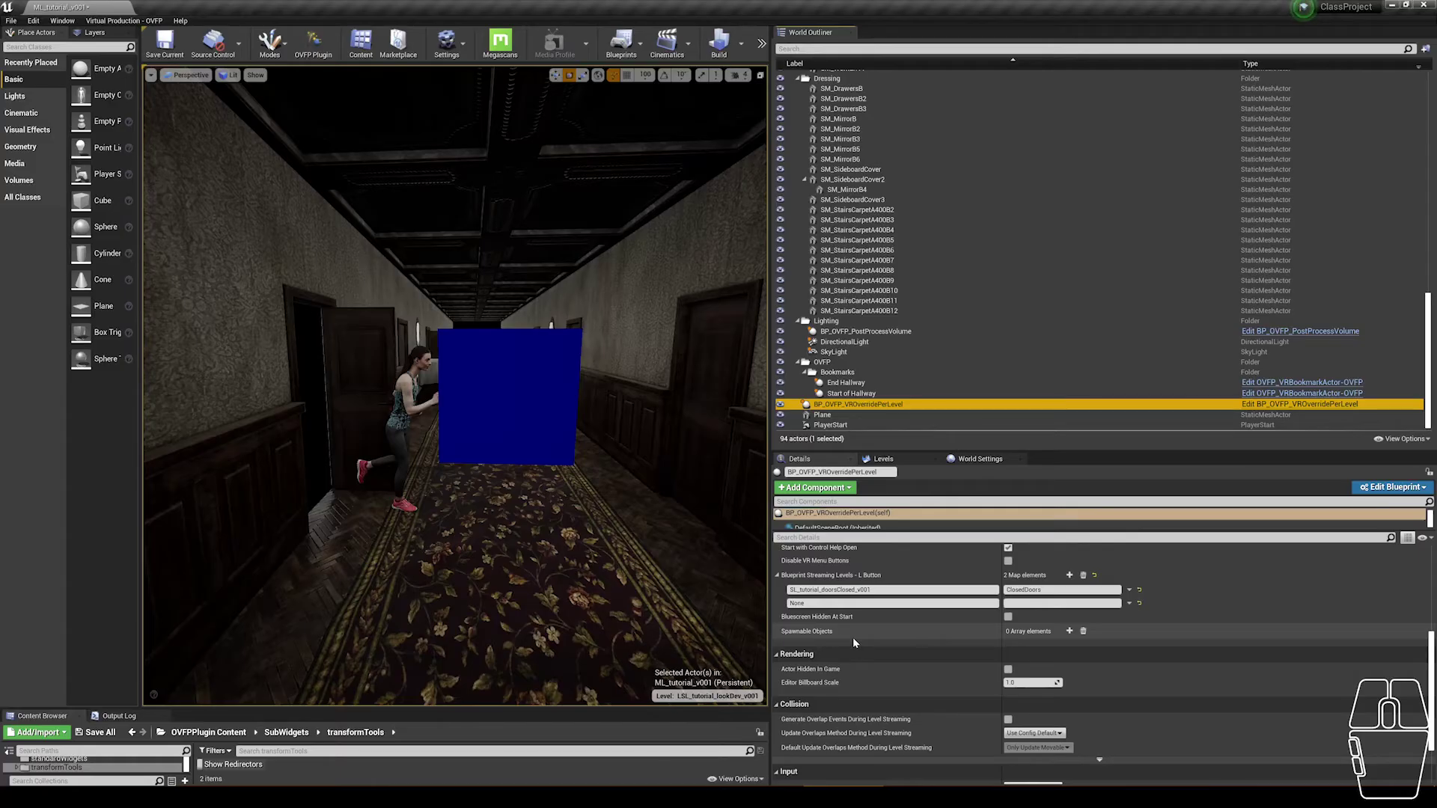
# - Add a spawnable object named Cube that spawns the scale cube mesh
pyautogui.click(1069, 631)
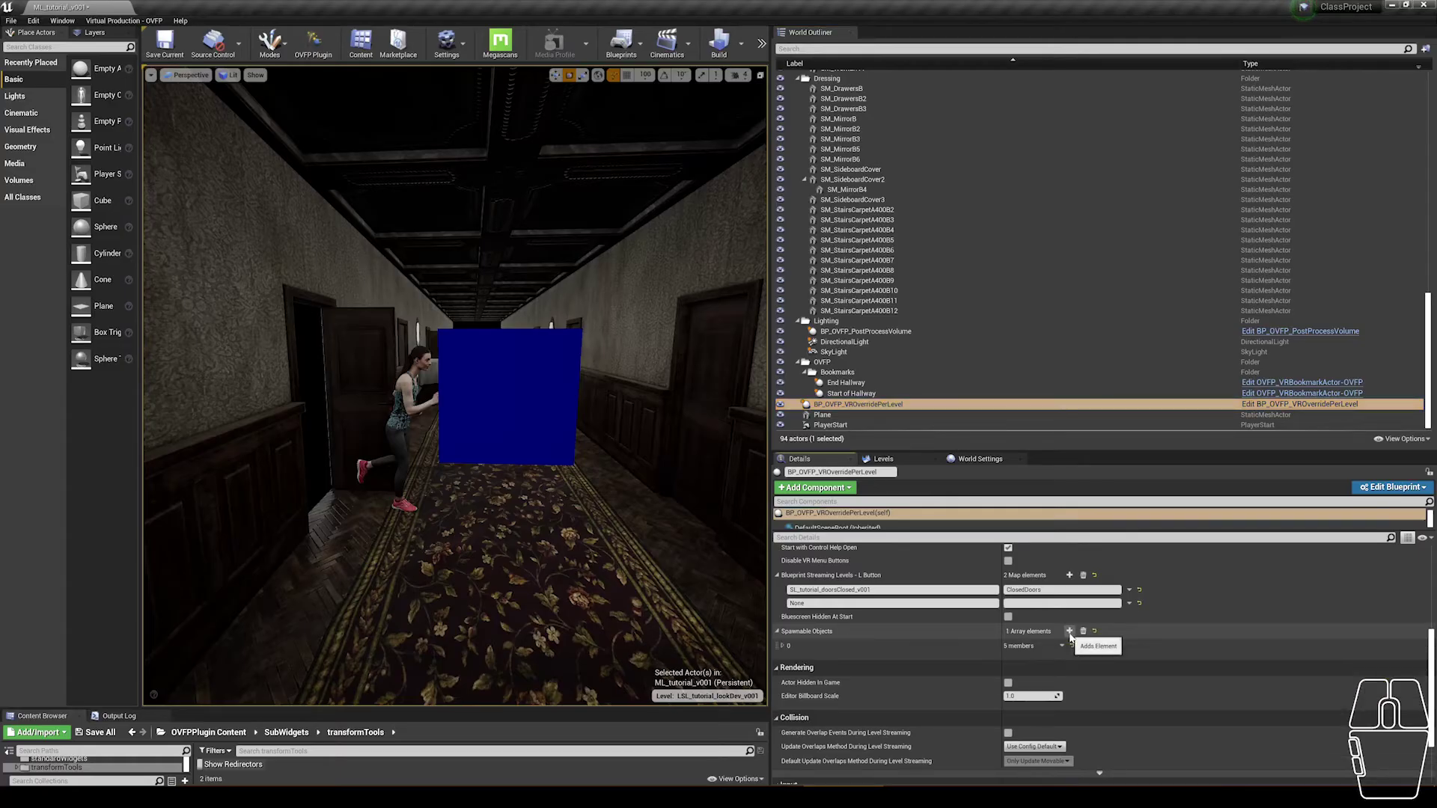
pyautogui.click(783, 645)
pyautogui.scroll(-1, 884, 659)
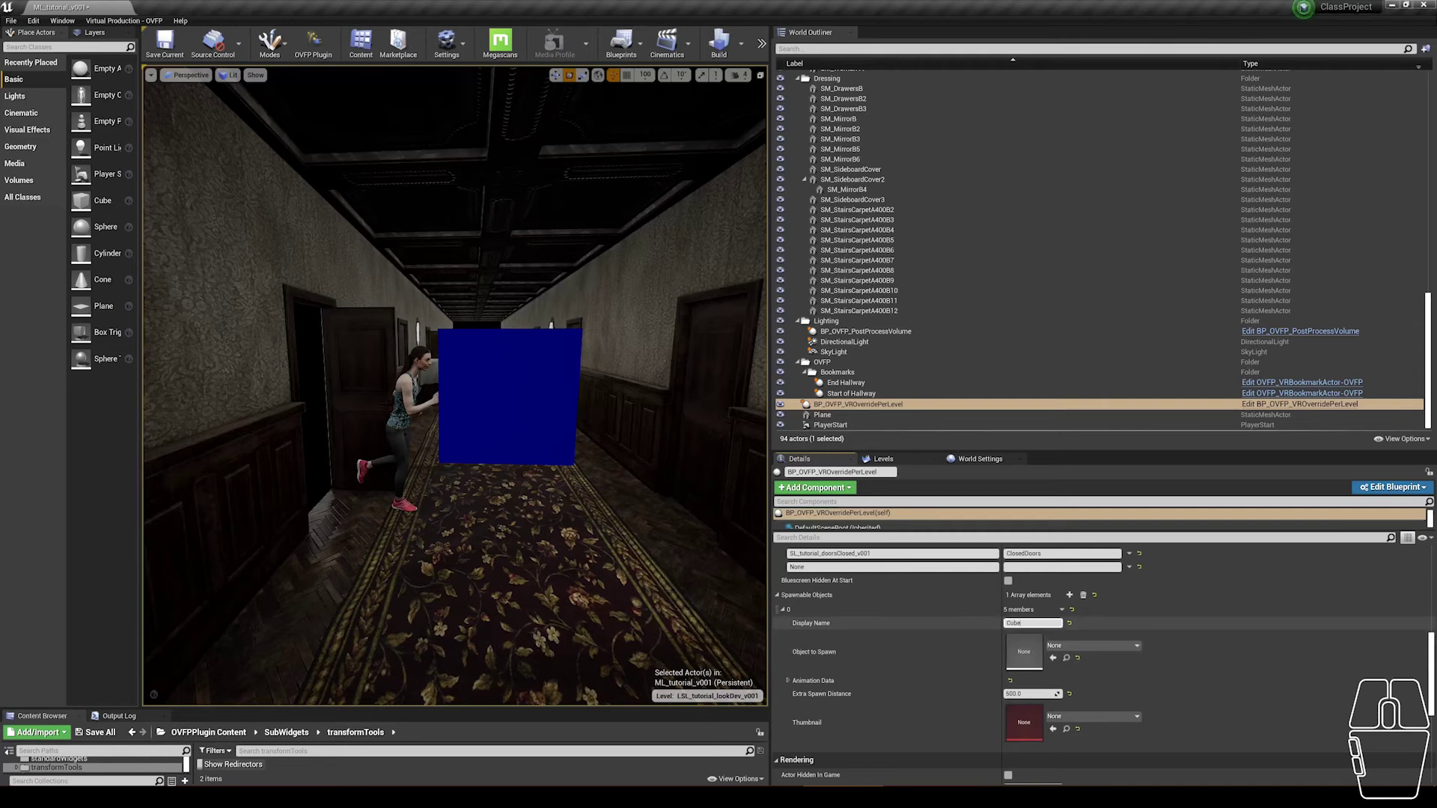
pyautogui.click(1053, 658)
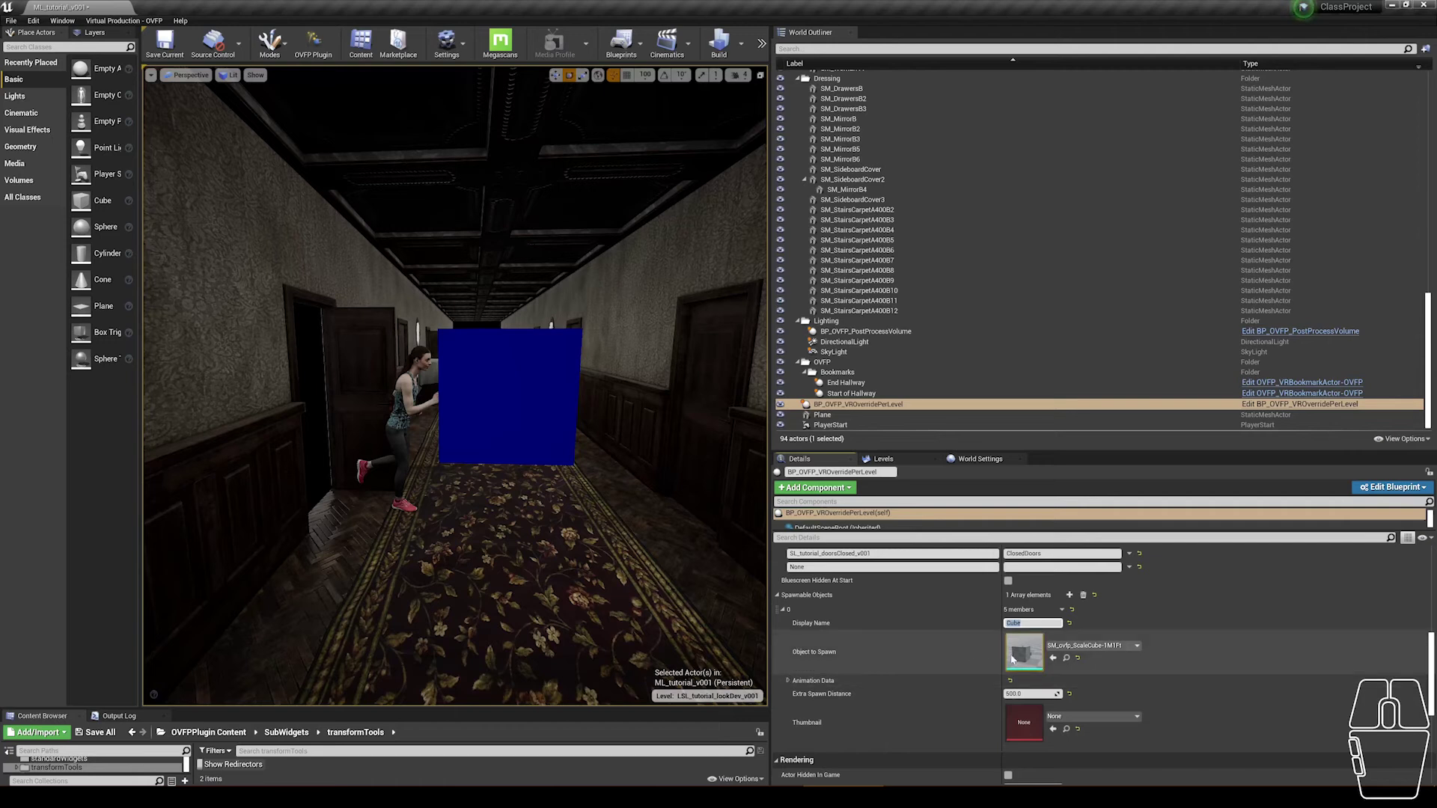
pyautogui.click(788, 683)
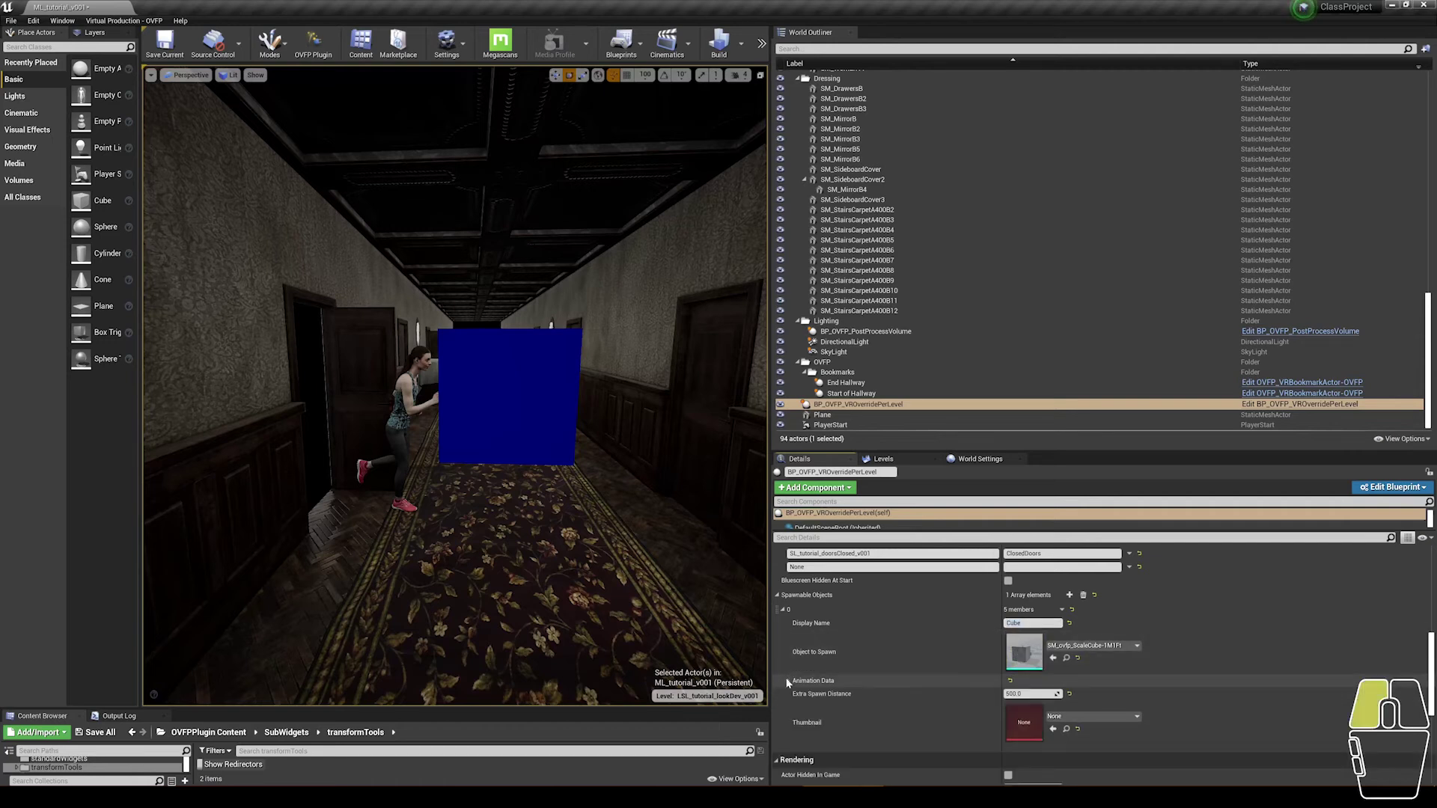
# - Set the Cube object's thumbnail to TMB_OVFP_CubeThumbnail, found by searching 'cube'
pyautogui.click(1091, 716)
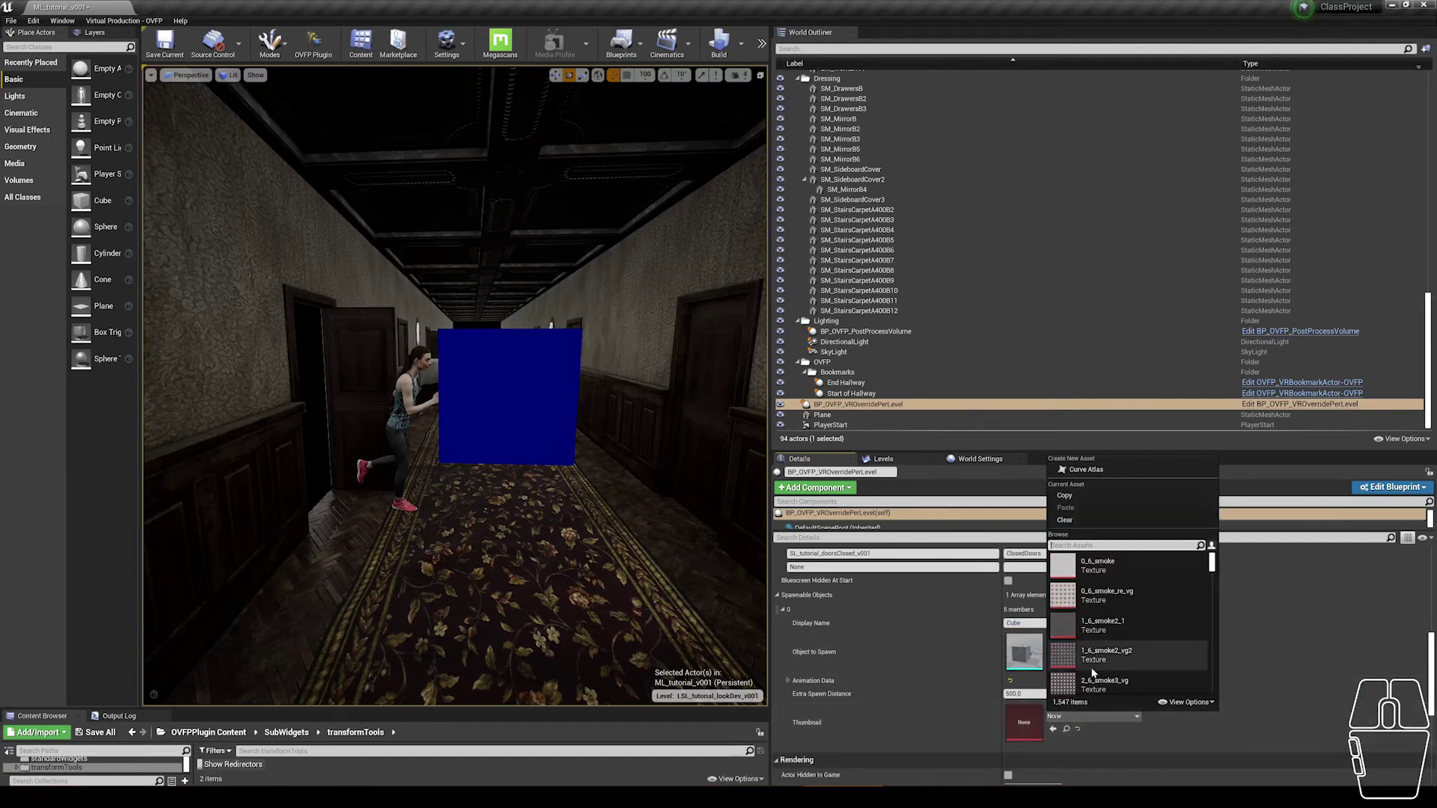
pyautogui.write('cube')
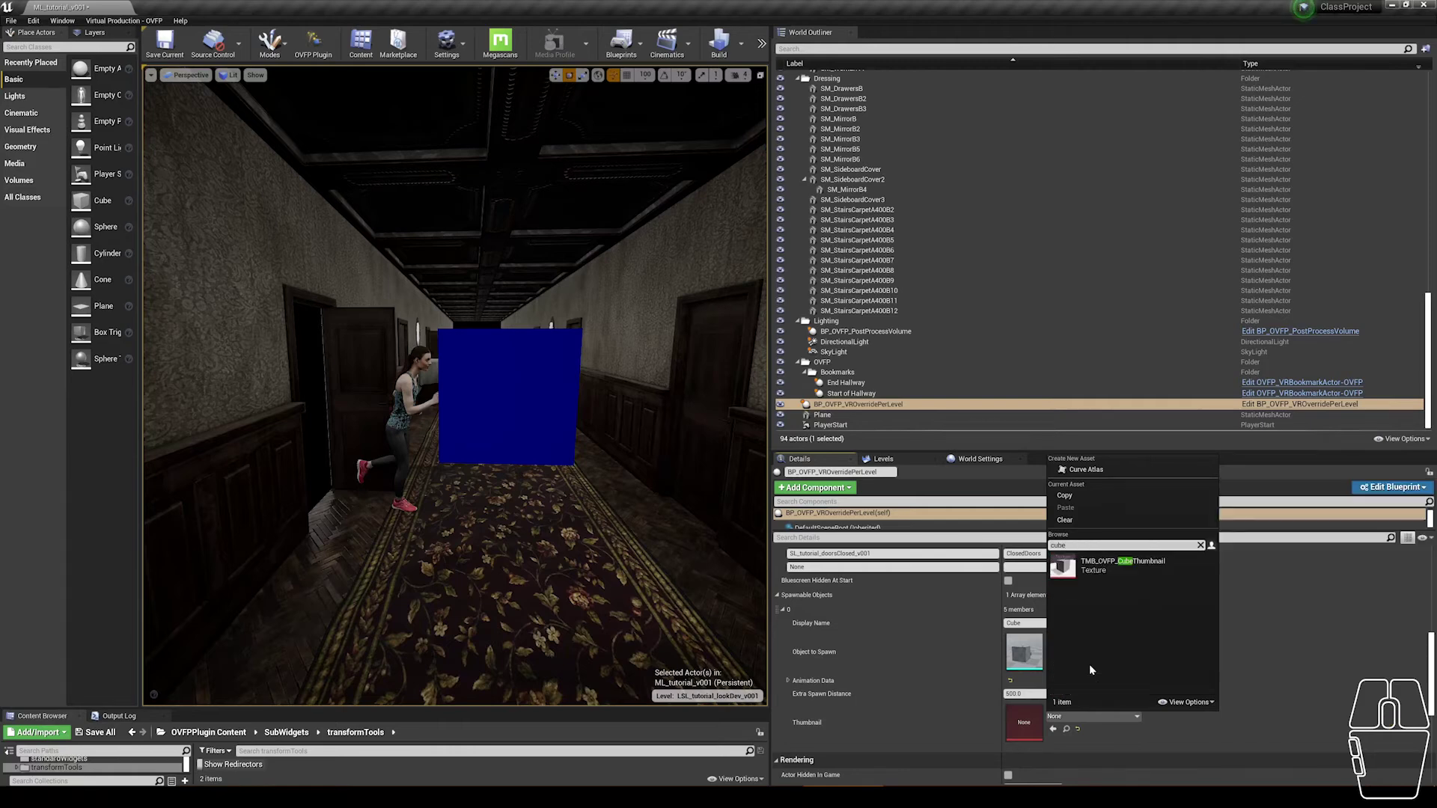
pyautogui.click(1116, 573)
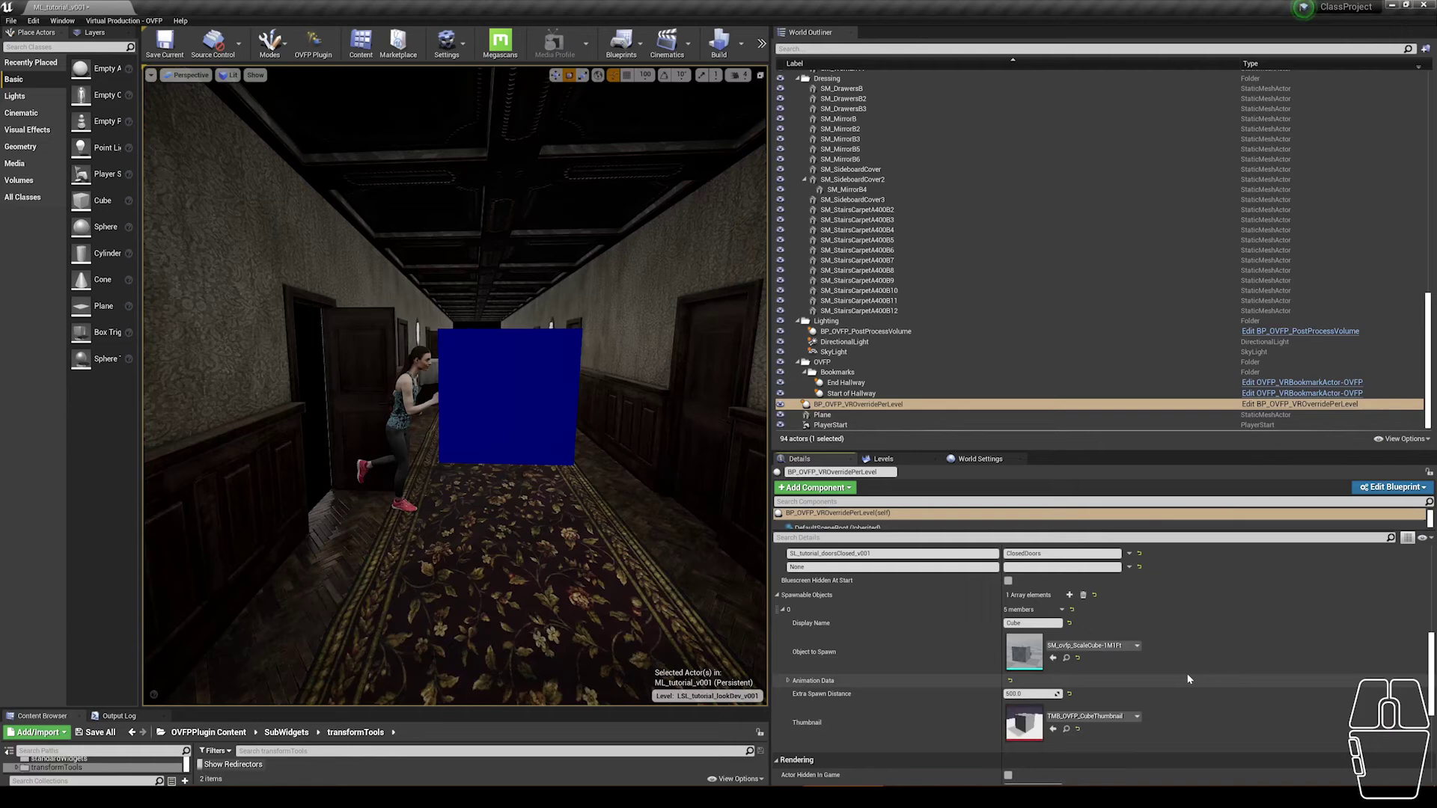
pyautogui.click(762, 43)
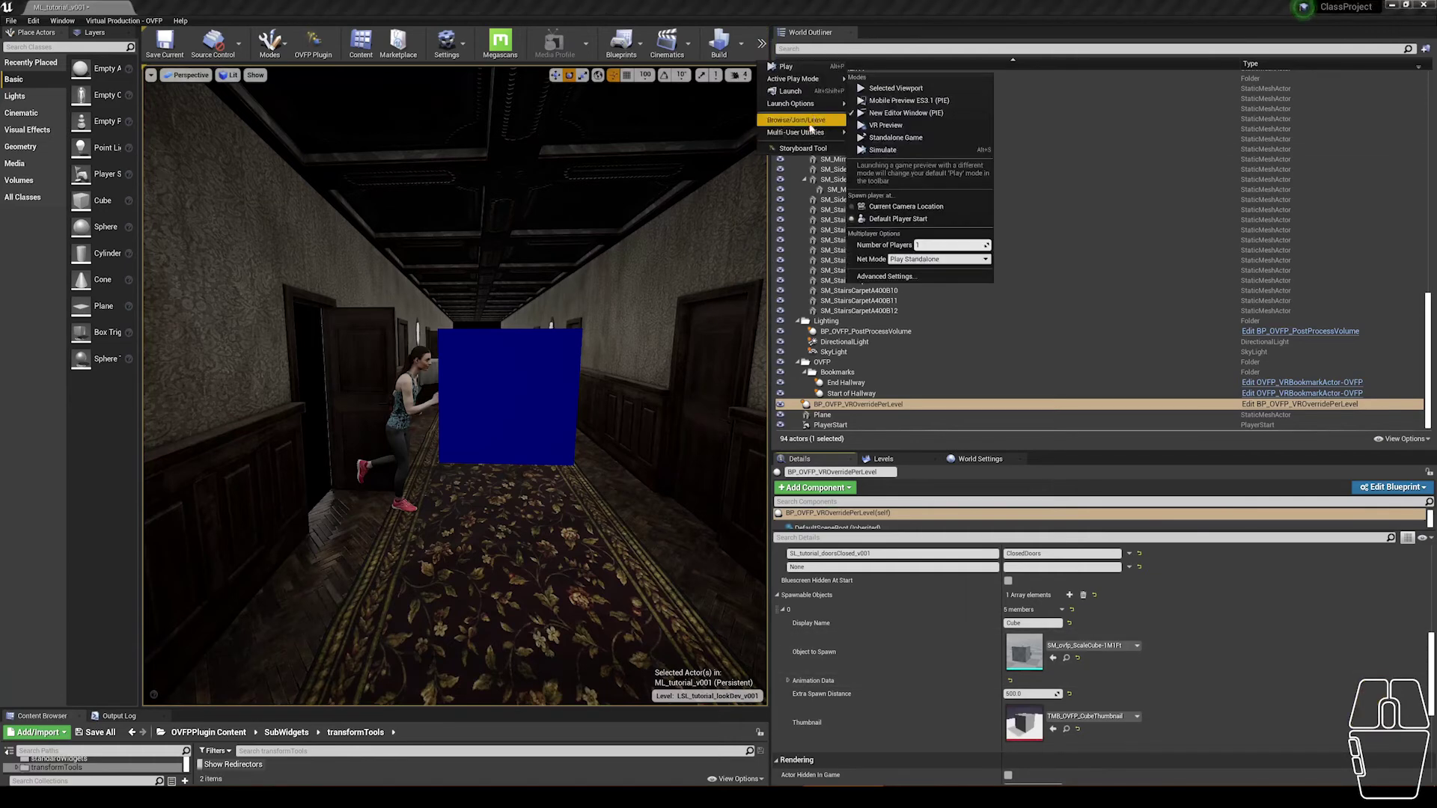
pyautogui.click(786, 66)
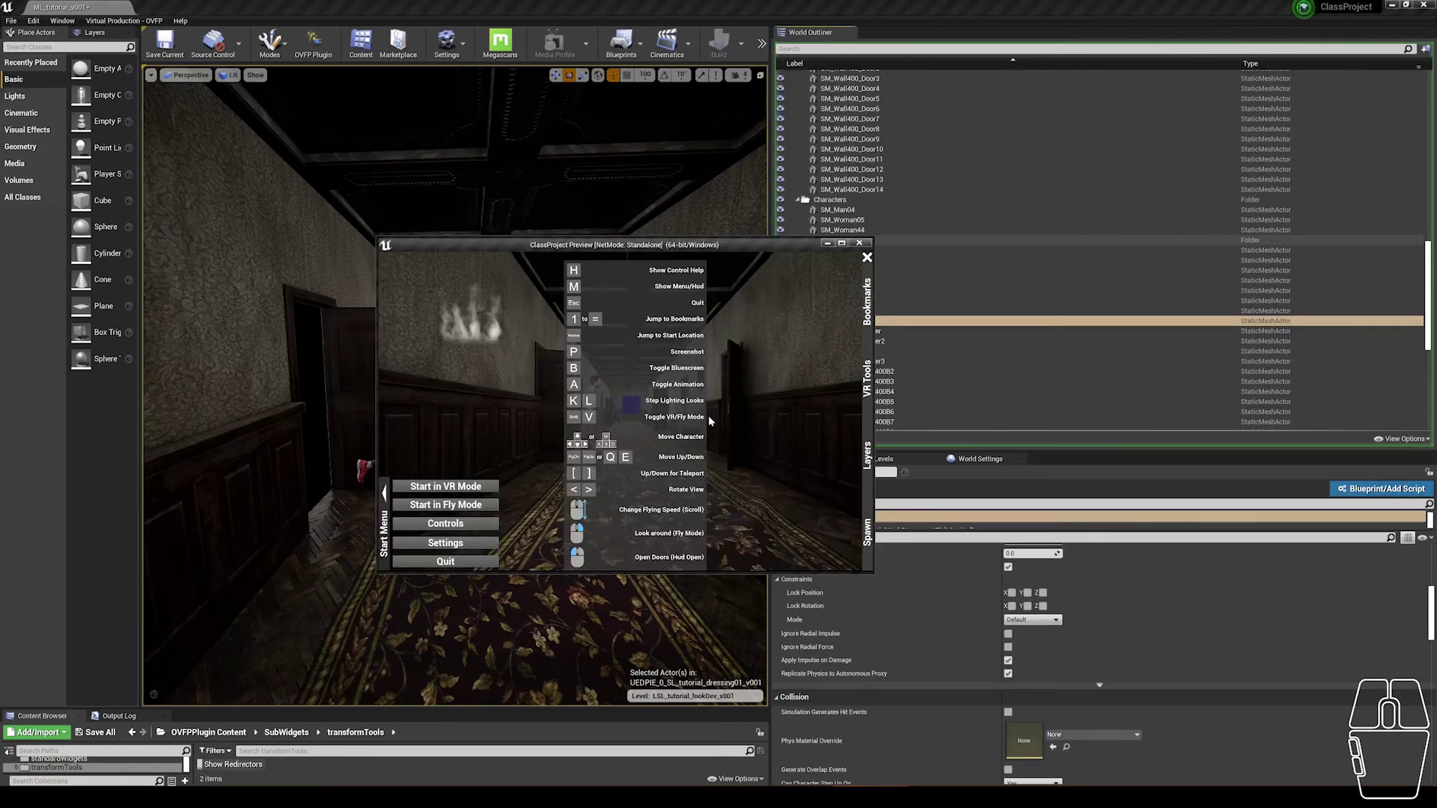
pyautogui.click(869, 516)
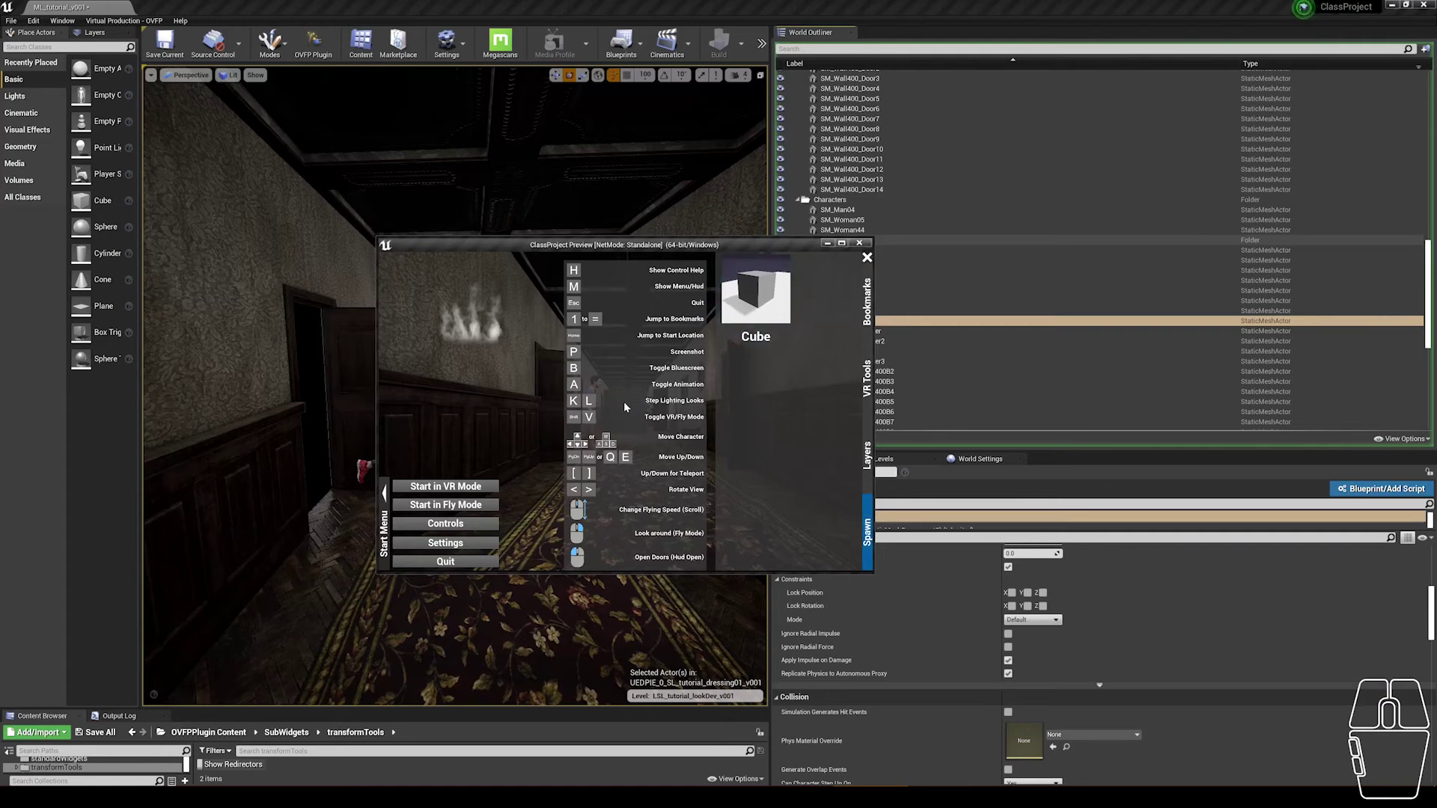
pyautogui.moveTo(618, 415); pyautogui.dragTo(662, 429, button='right')
pyautogui.press('m')
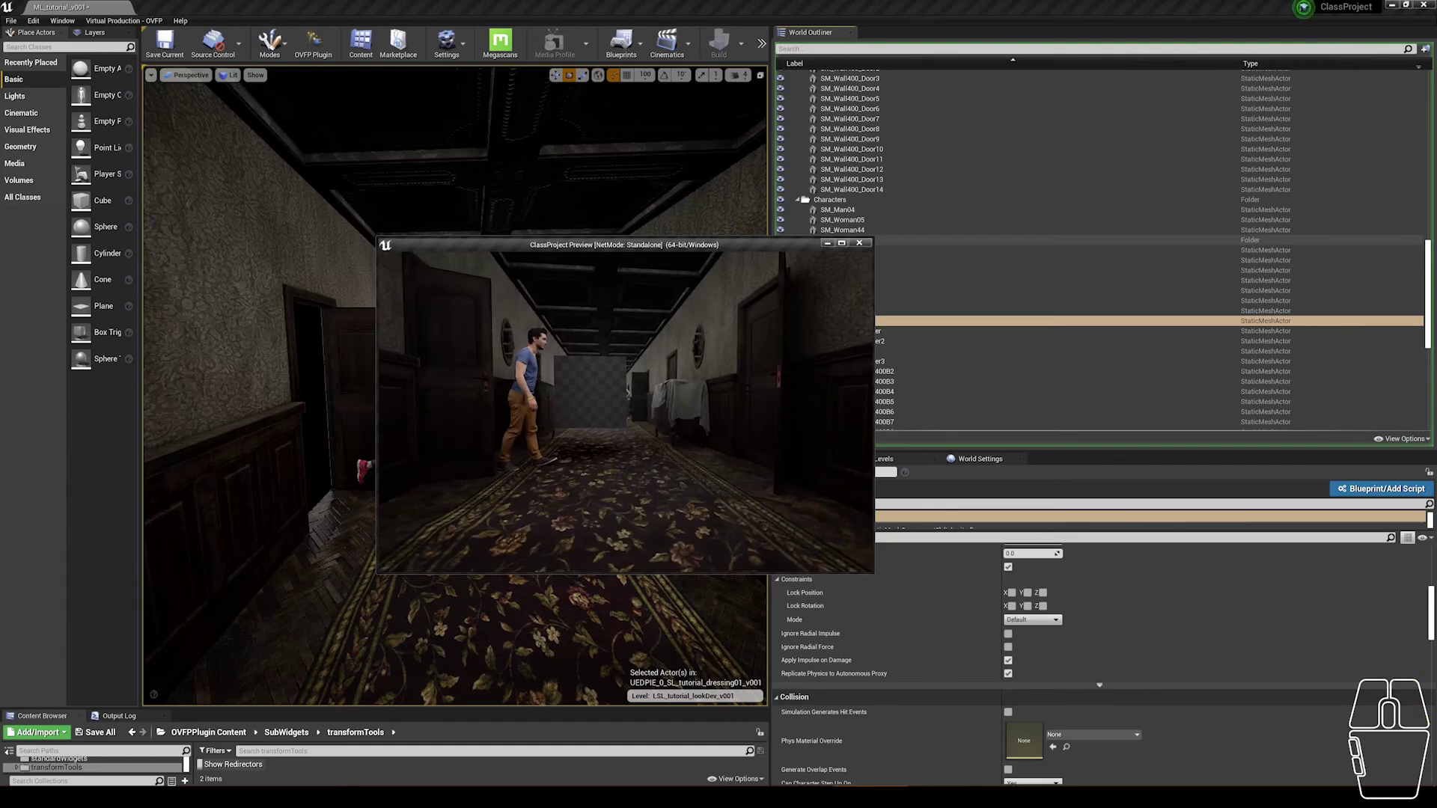
pyautogui.press('Escape')
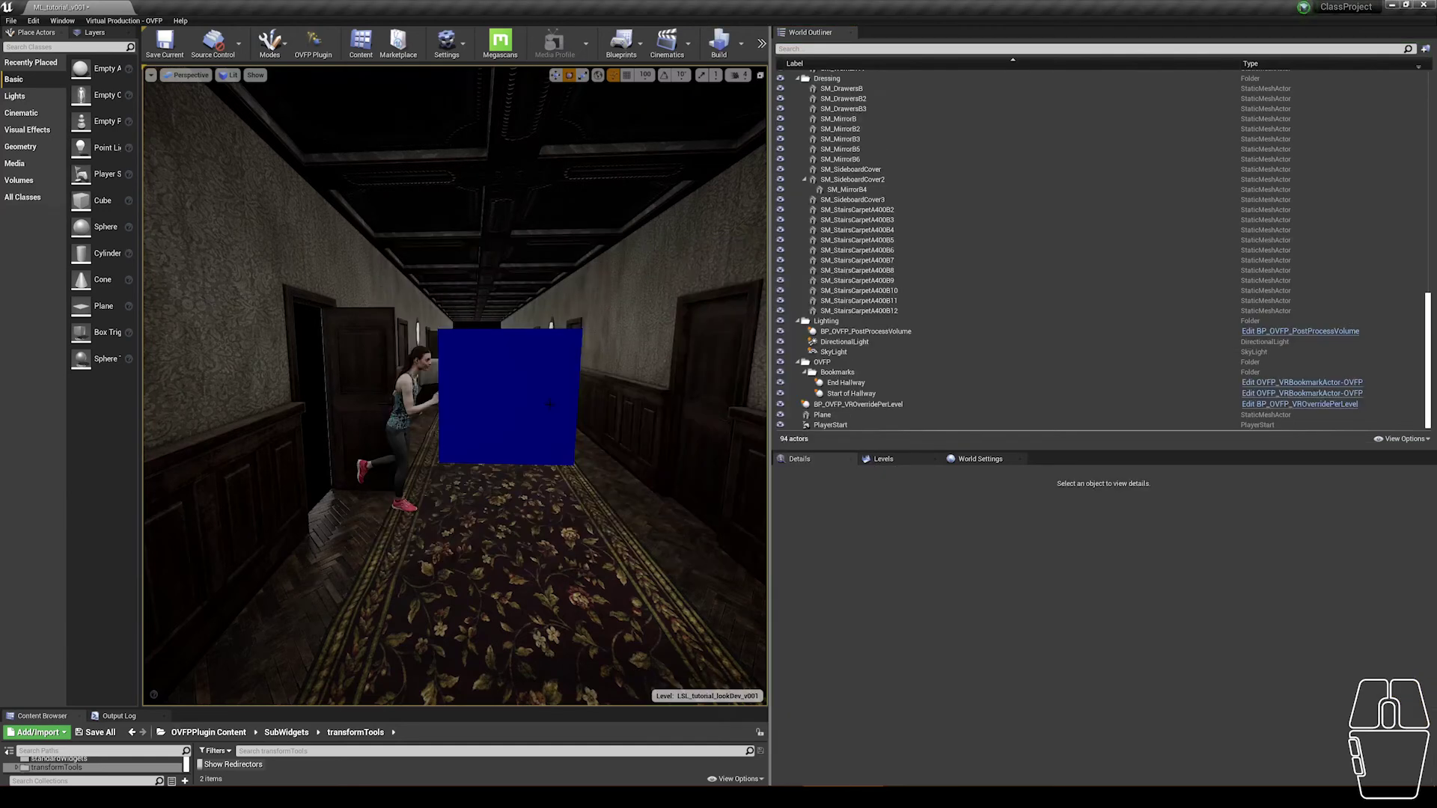
# - Package the project for Windows (64-bit) into the Desktop\Builds folder
pyautogui.click(11, 21)
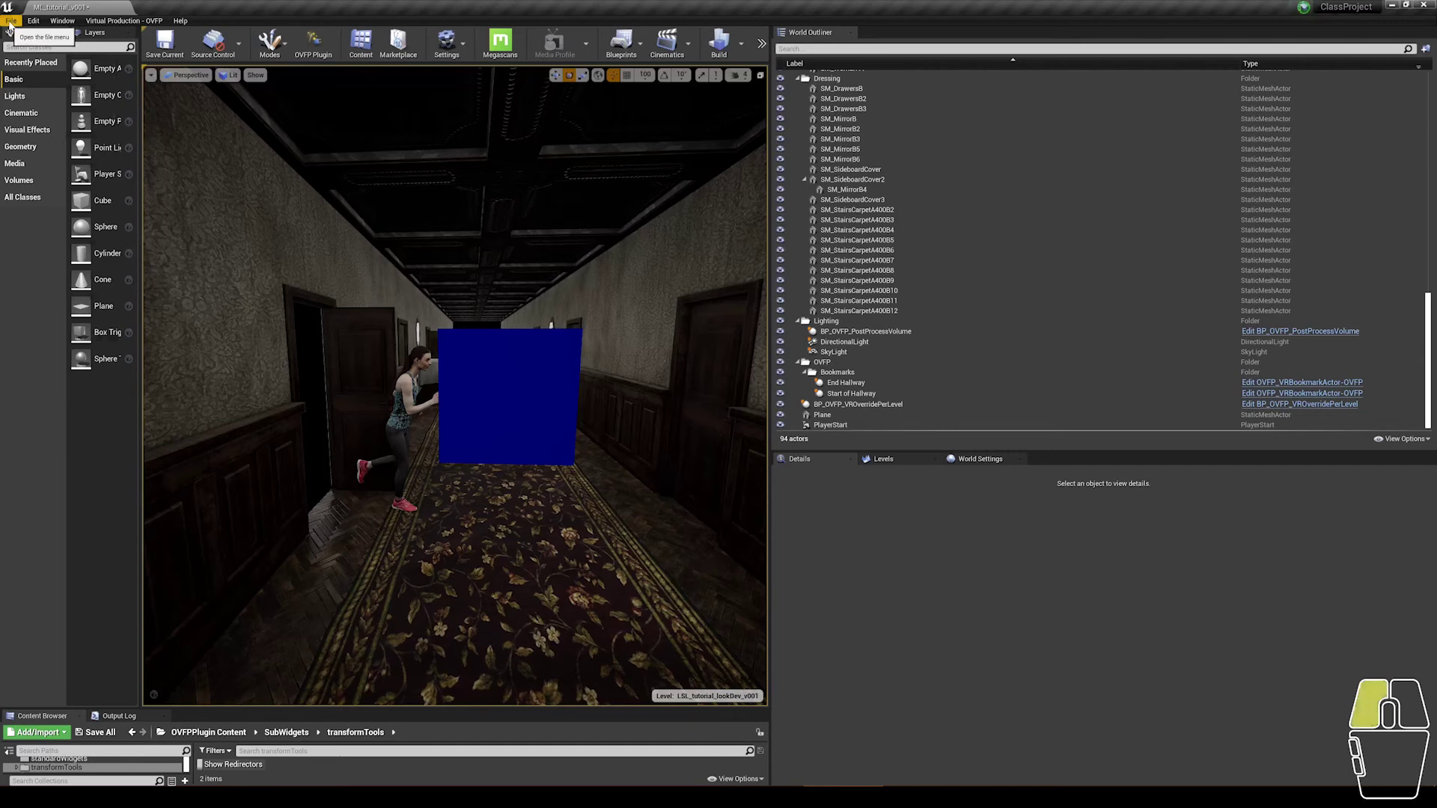
pyautogui.moveTo(64, 203)
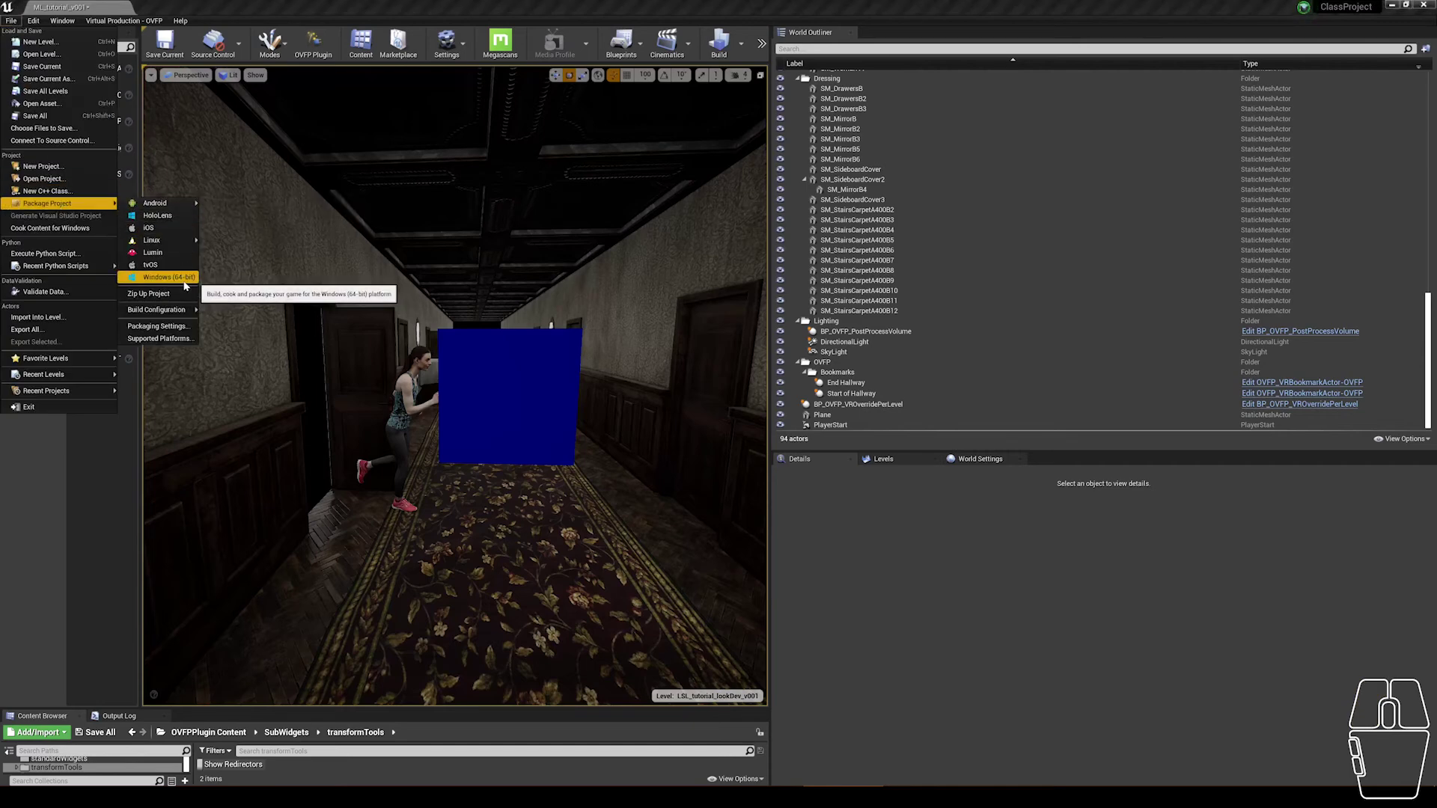
pyautogui.click(184, 281)
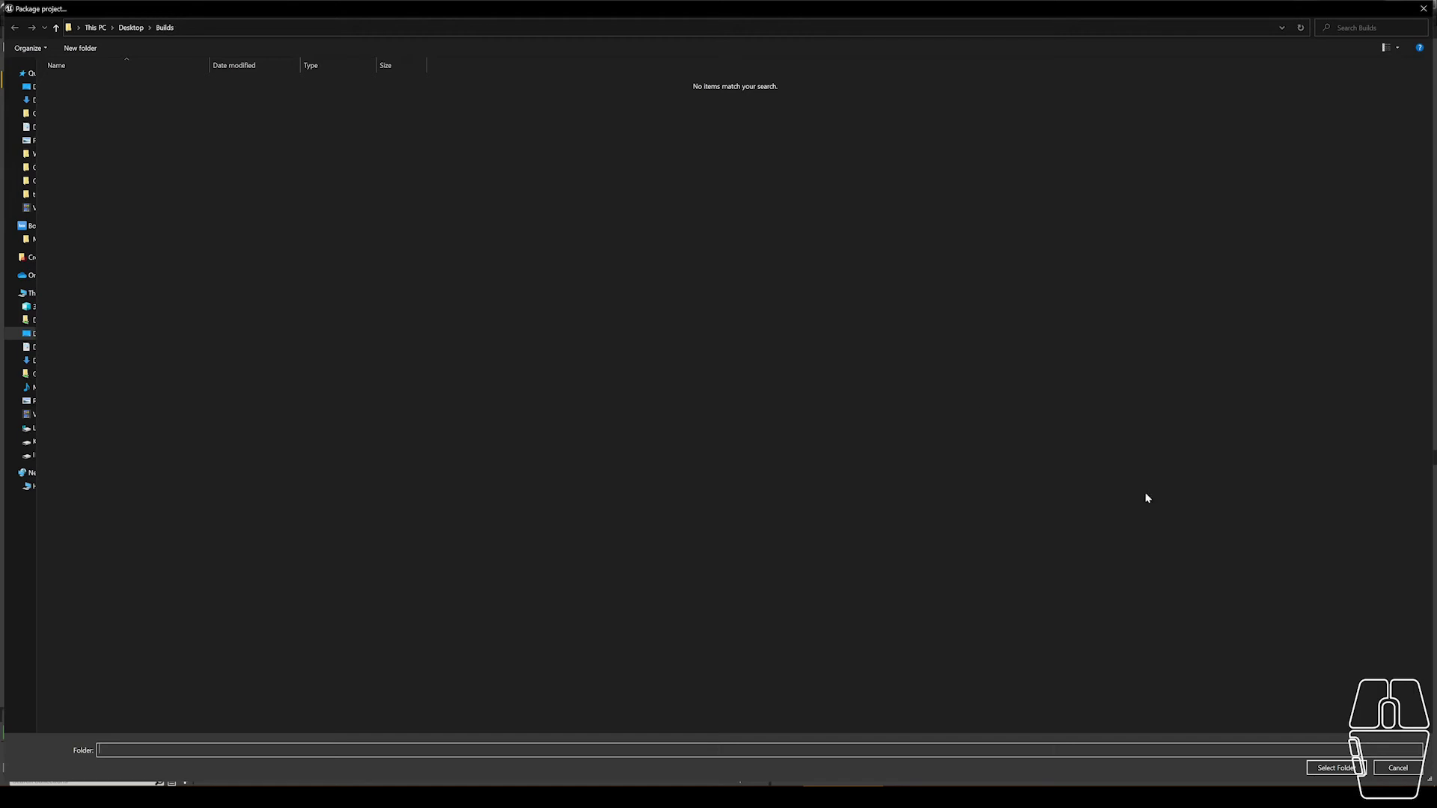
pyautogui.click(1336, 768)
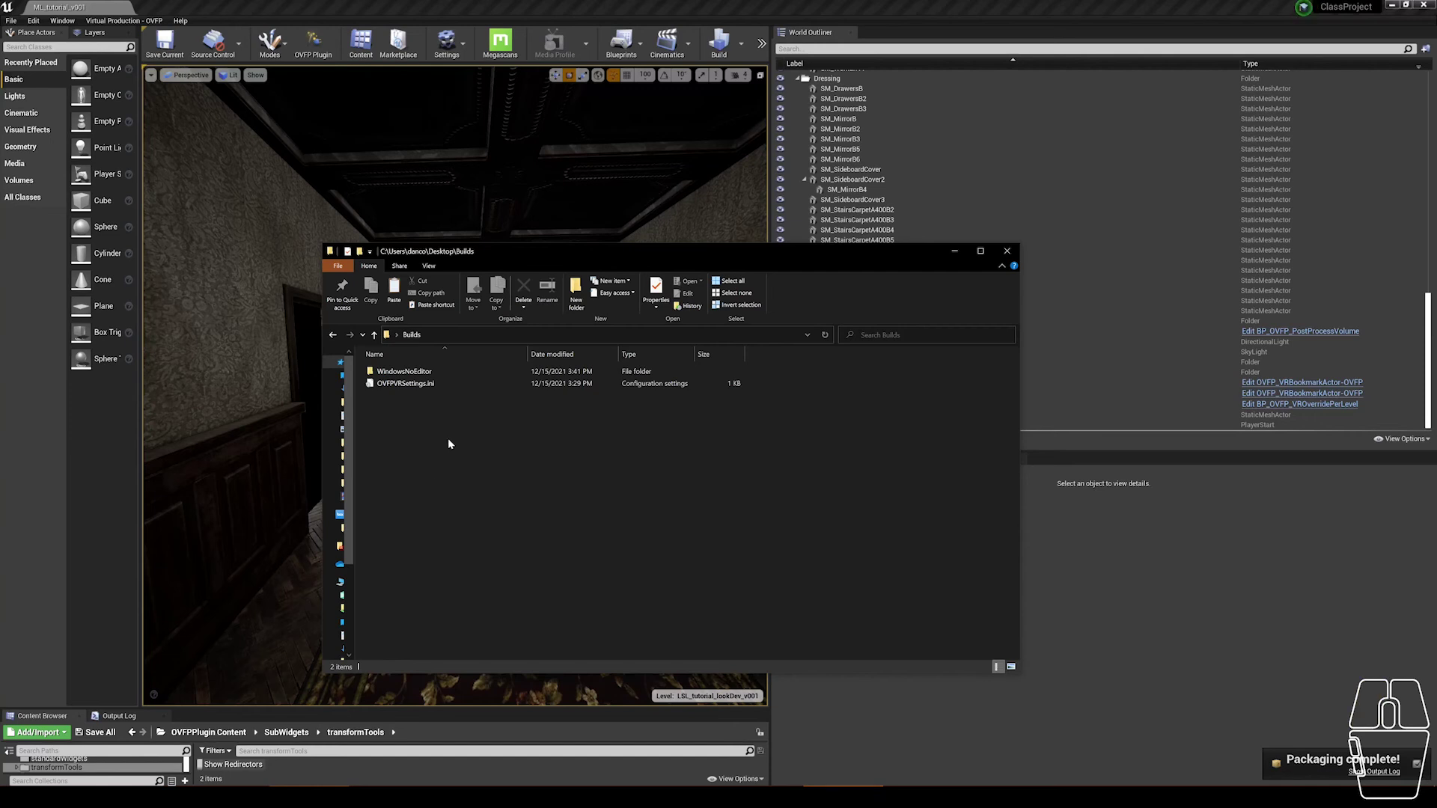
# - Move OVFPVRSettings.ini from Builds into WindowsNoEditor\ClassProject, then return to WindowsNoEditor
pyautogui.click(420, 385)
pyautogui.click(420, 386)
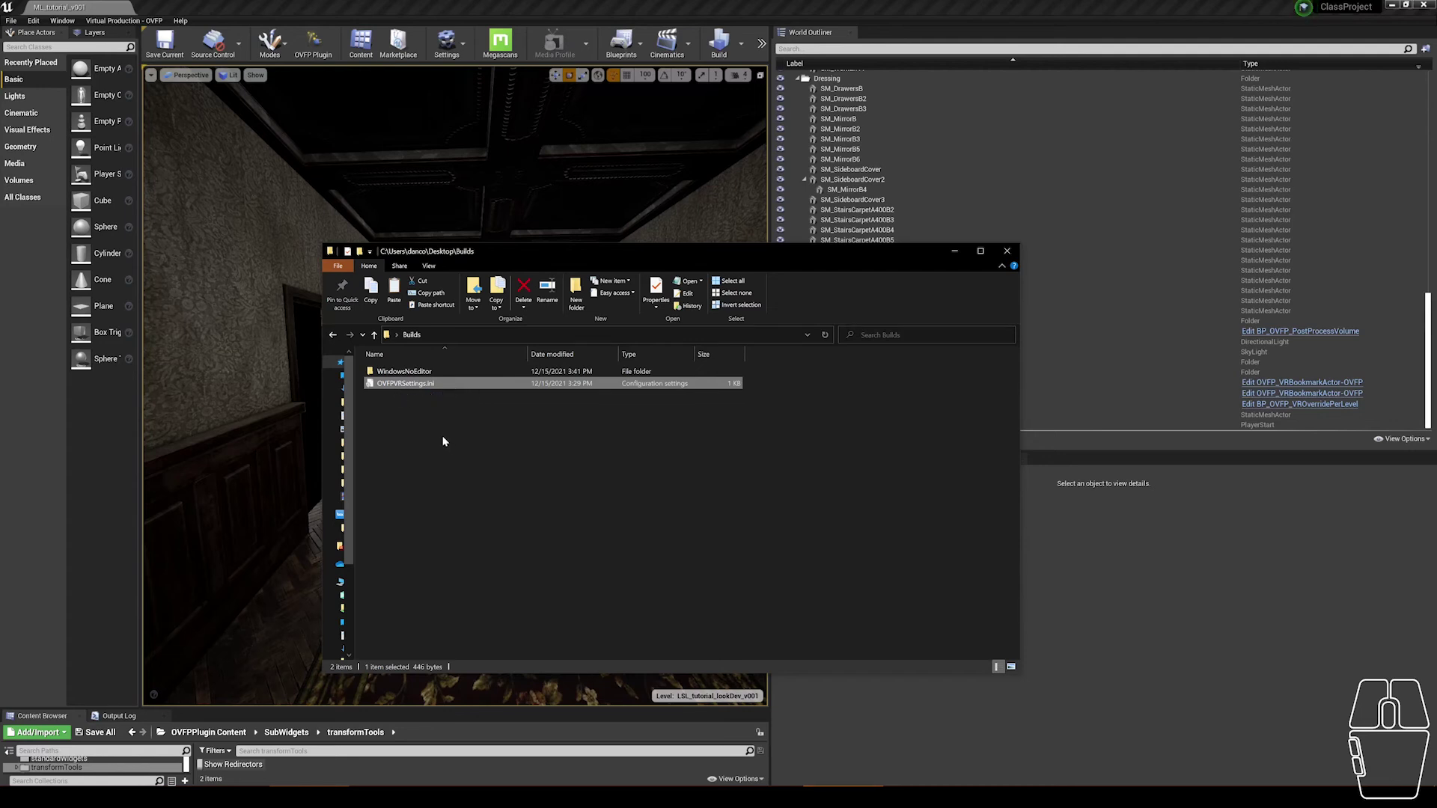
pyautogui.click(436, 429)
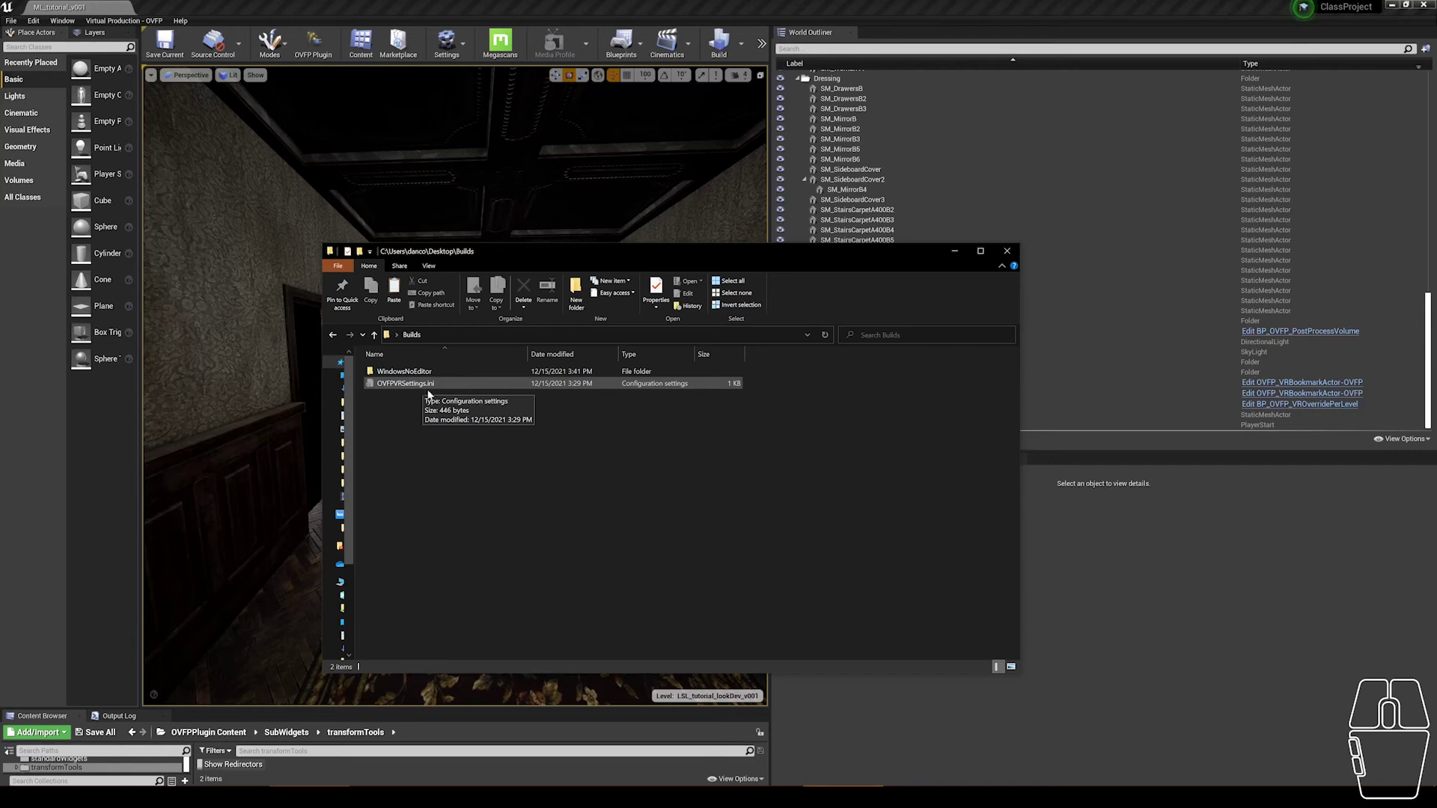
pyautogui.doubleClick(405, 371)
pyautogui.doubleClick(413, 374)
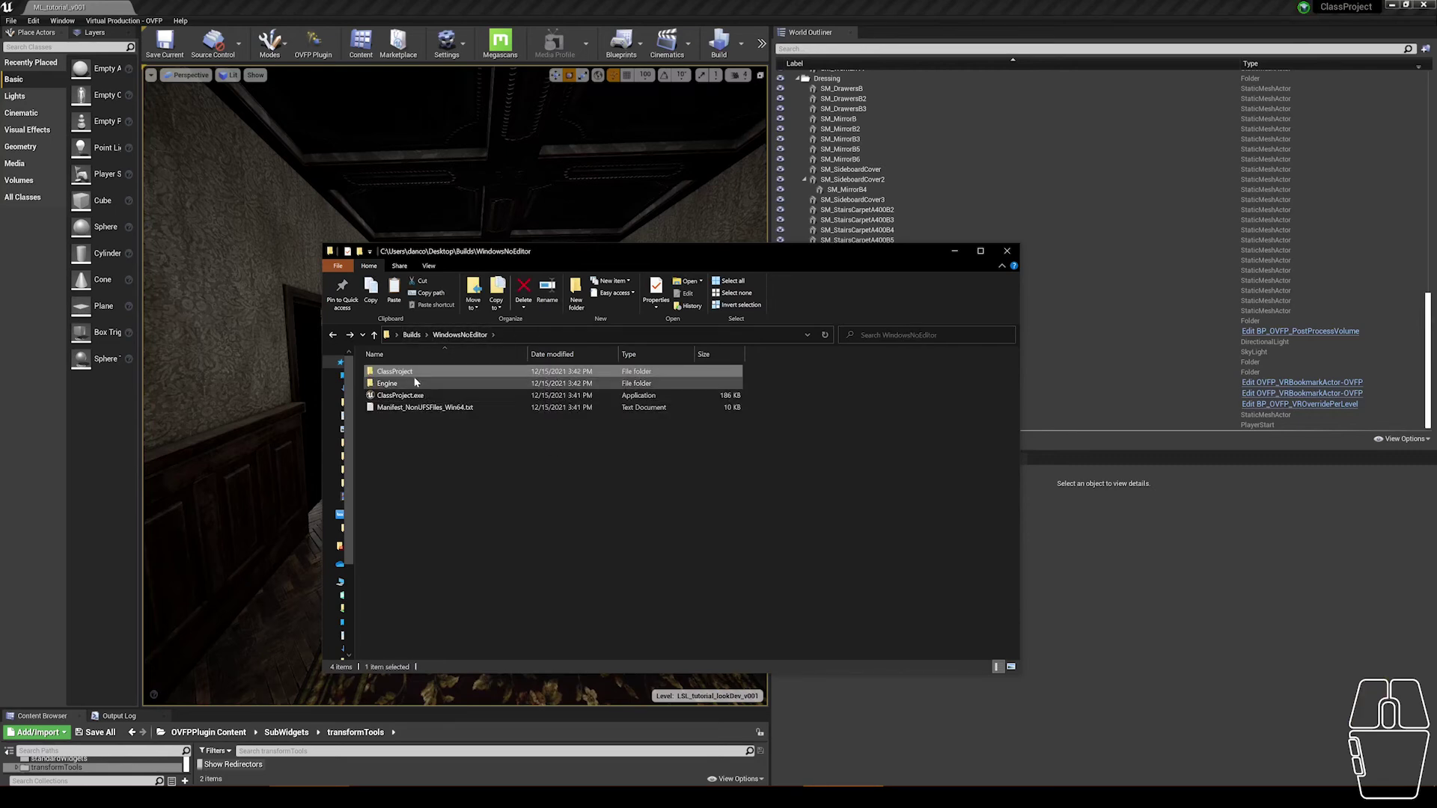
pyautogui.click(439, 429)
pyautogui.hotkey('ctrl', 'v')
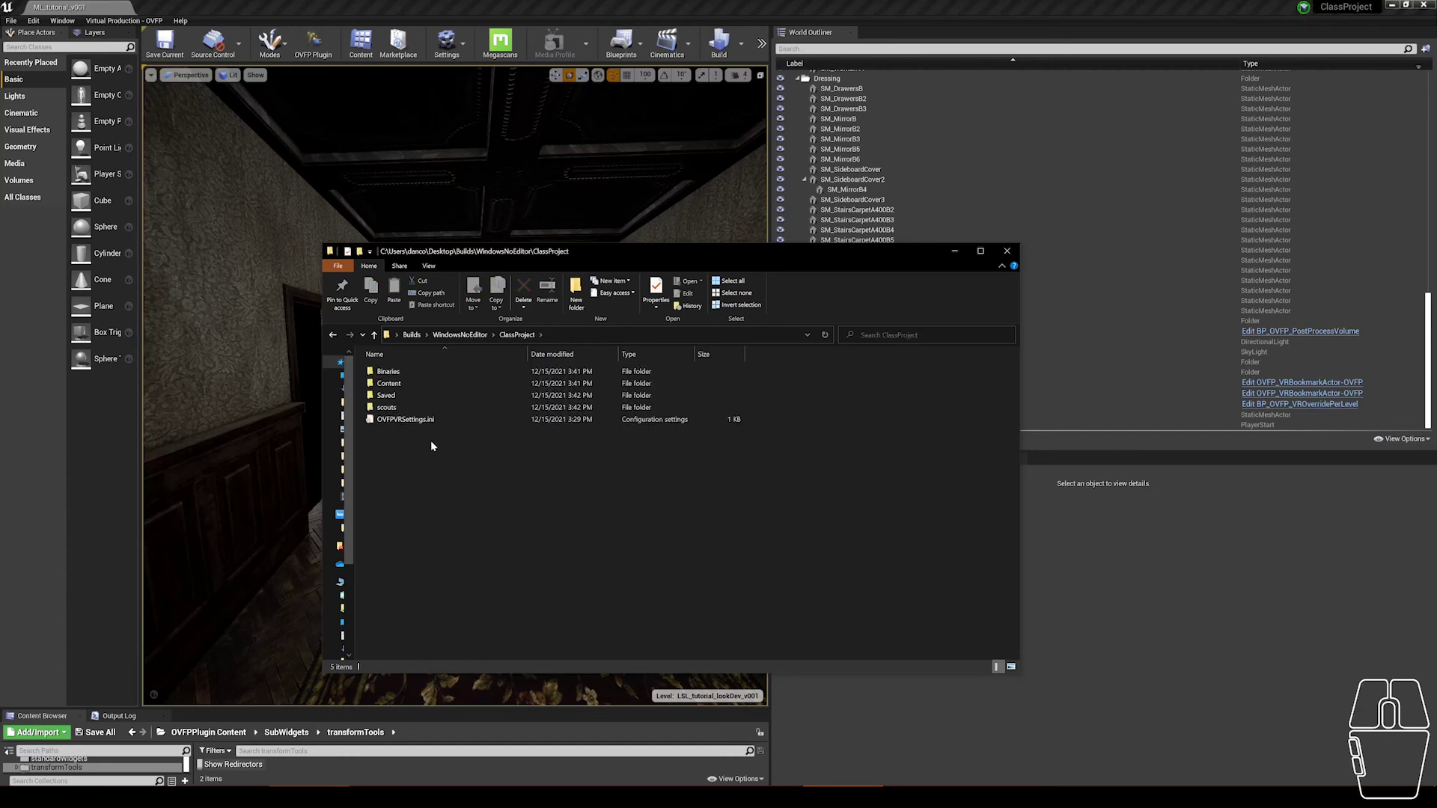
pyautogui.hotkey('alt', 'Left')
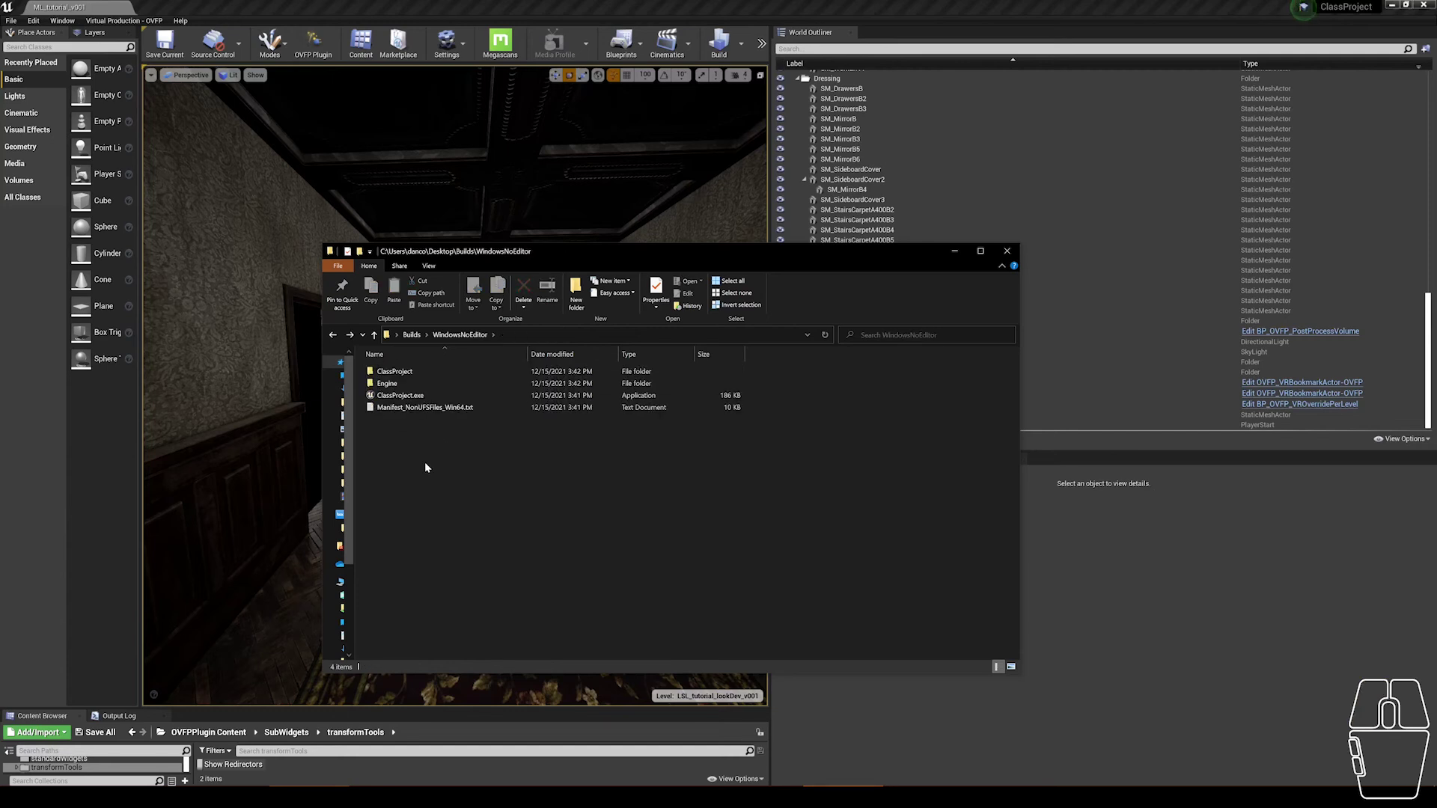
# - Launch ClassProject.exe, start in Fly Mode and fly forward down the hallway
pyautogui.doubleClick(419, 396)
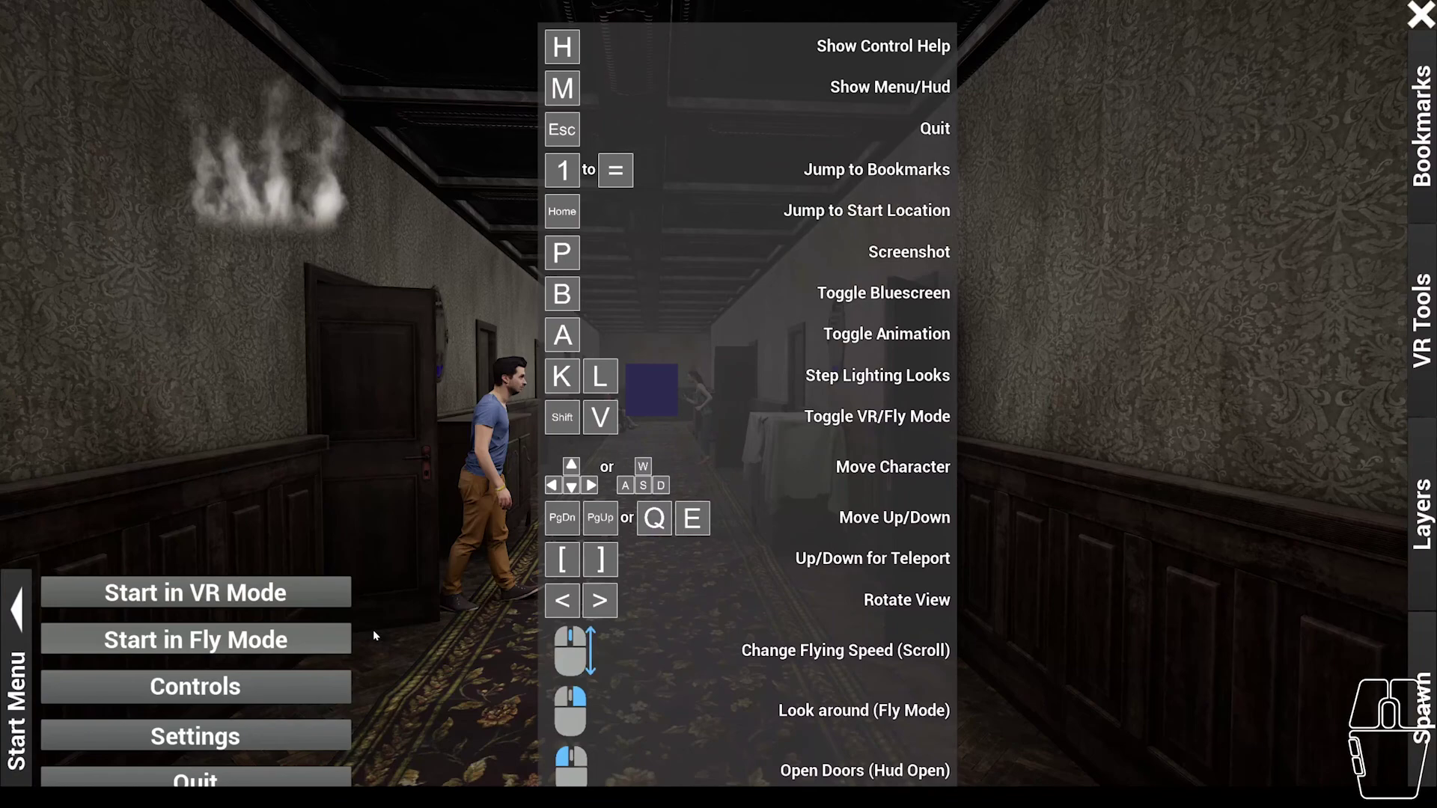
pyautogui.click(341, 640)
pyautogui.moveTo(534, 590); pyautogui.dragTo(614, 599, button='right')
# - Toggle the start menu with M and the control help overlay with H
pyautogui.press('m')
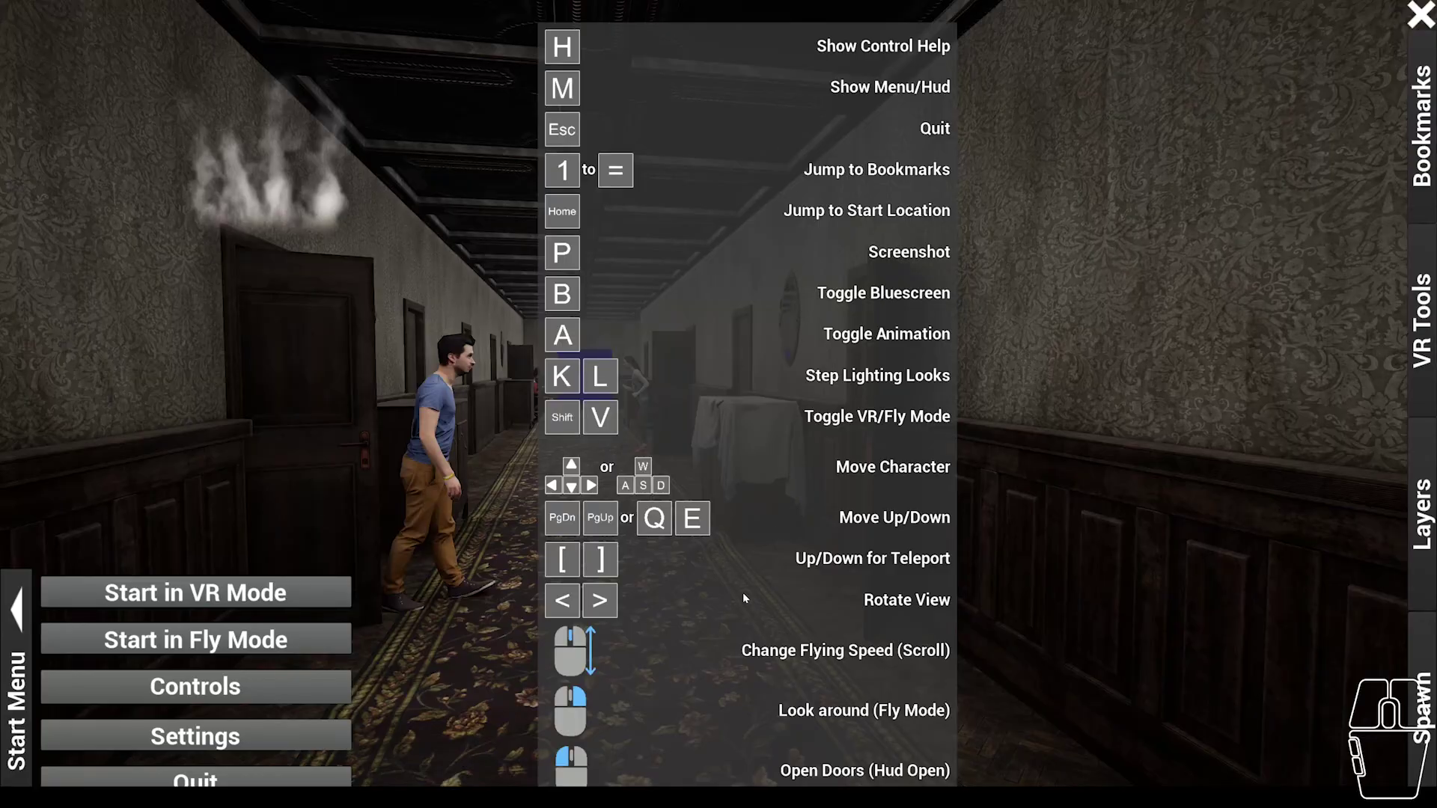
pyautogui.press('h')
pyautogui.press('h')
pyautogui.press('m')
pyautogui.press('m')
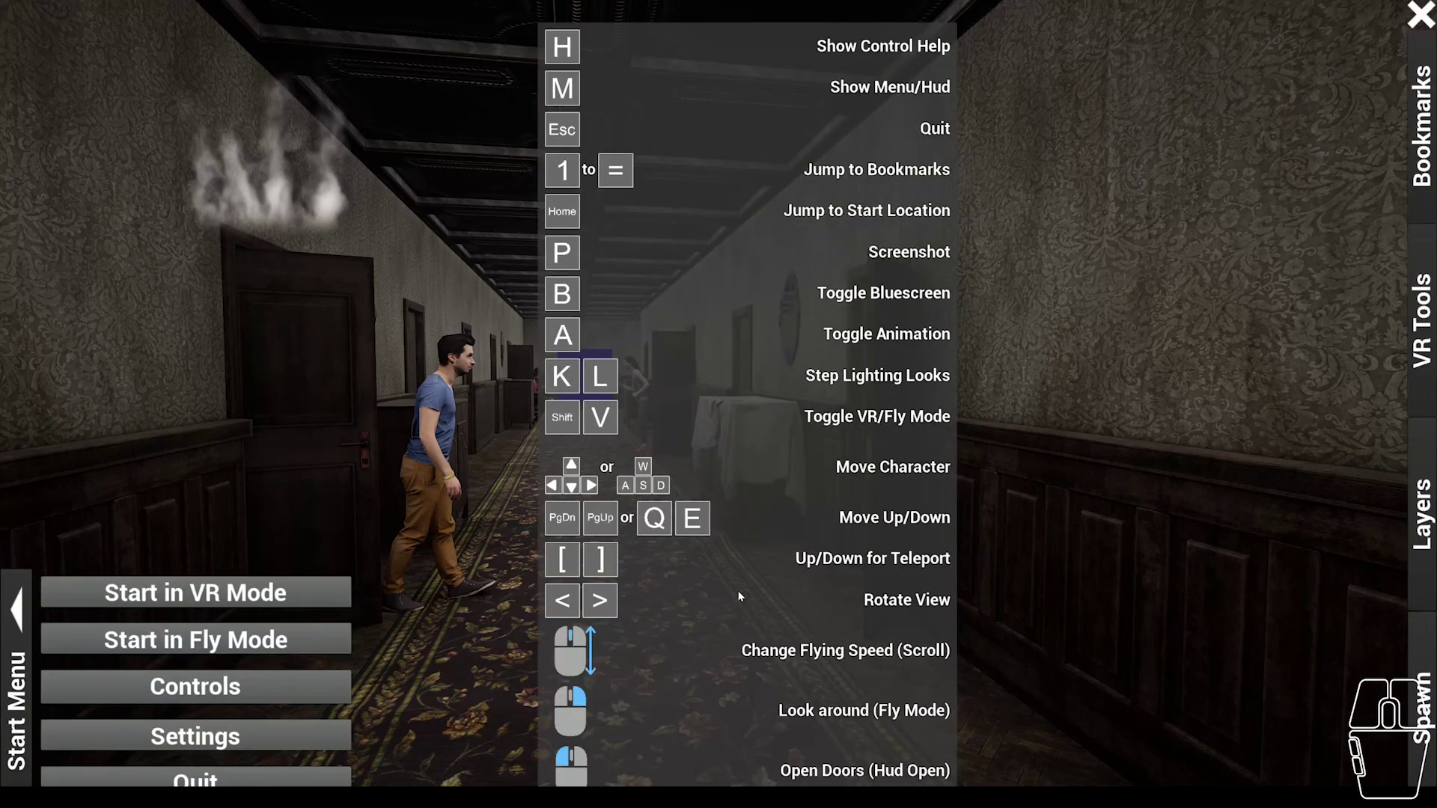